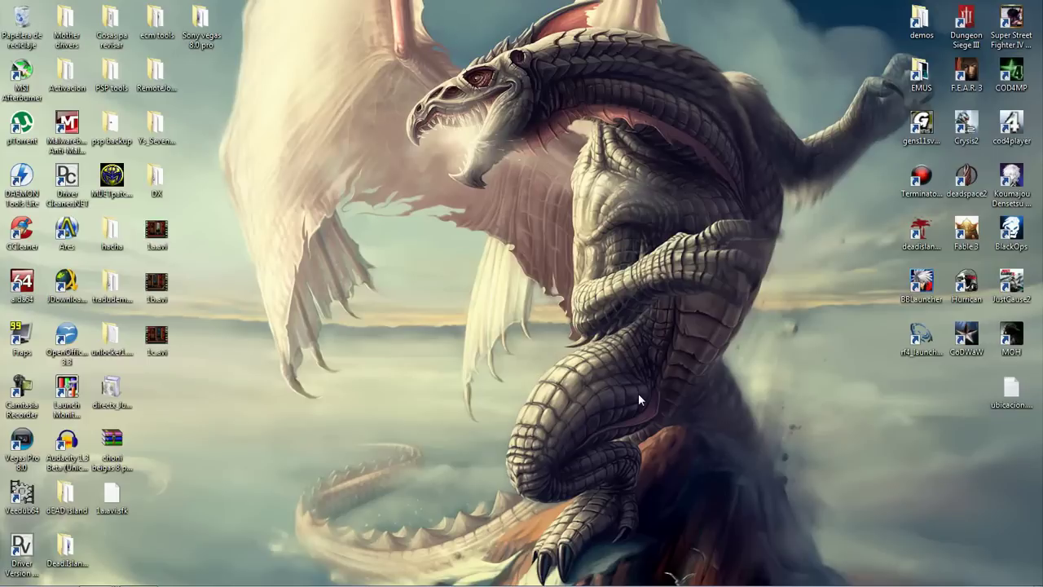
# - Inspect the frame rate of the desktop video 1a.avi in MediaInfo
pyautogui.moveTo(409, 581)
pyautogui.moveTo(591, 571)
pyautogui.moveTo(165, 247); pyautogui.dragTo(237, 346)
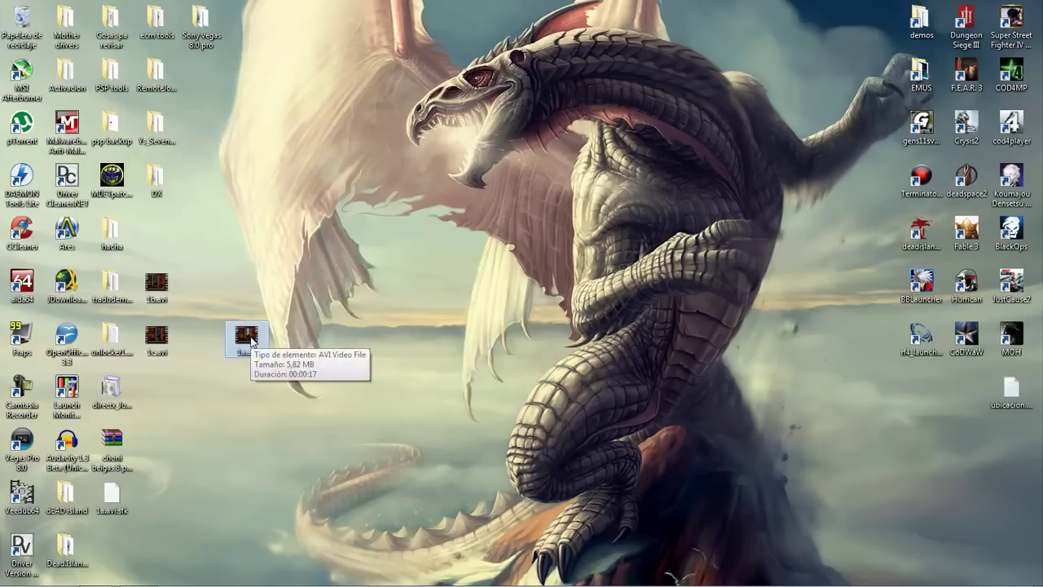
pyautogui.rightClick(249, 336)
pyautogui.click(318, 82)
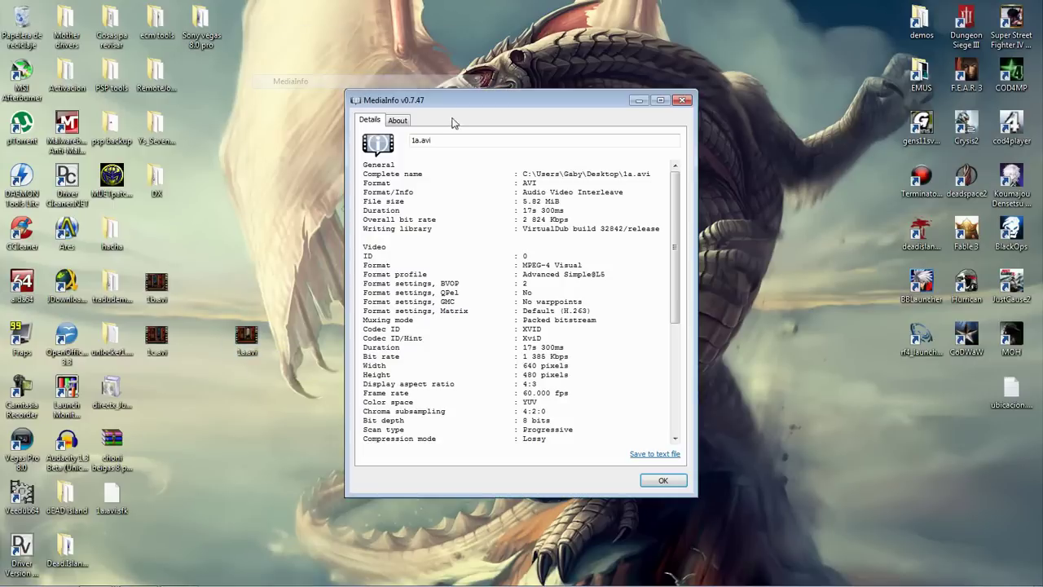
pyautogui.moveTo(458, 111); pyautogui.dragTo(452, 81)
pyautogui.moveTo(669, 227); pyautogui.dragTo(673, 277)
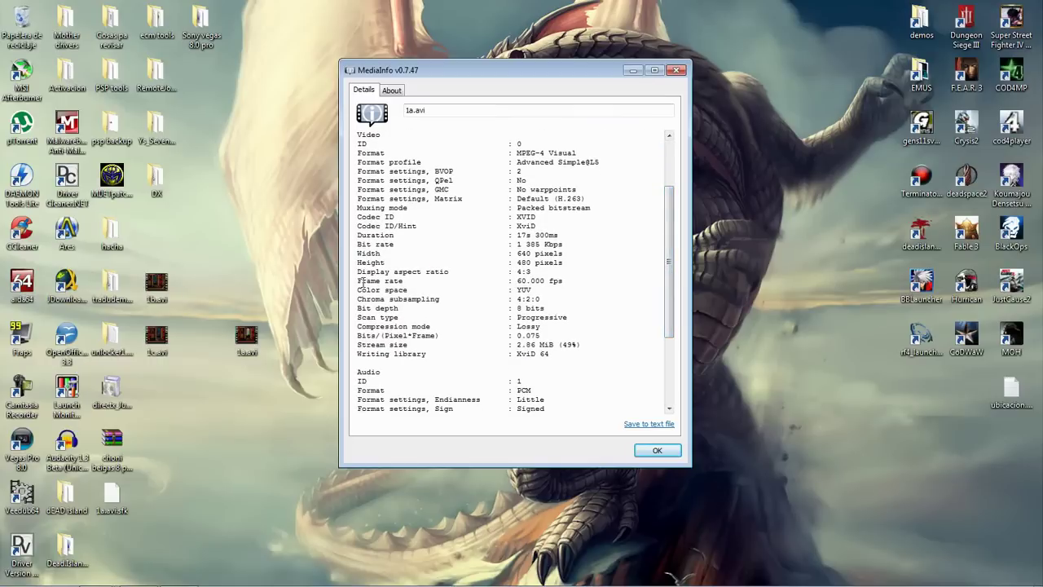
pyautogui.moveTo(514, 280); pyautogui.dragTo(574, 282)
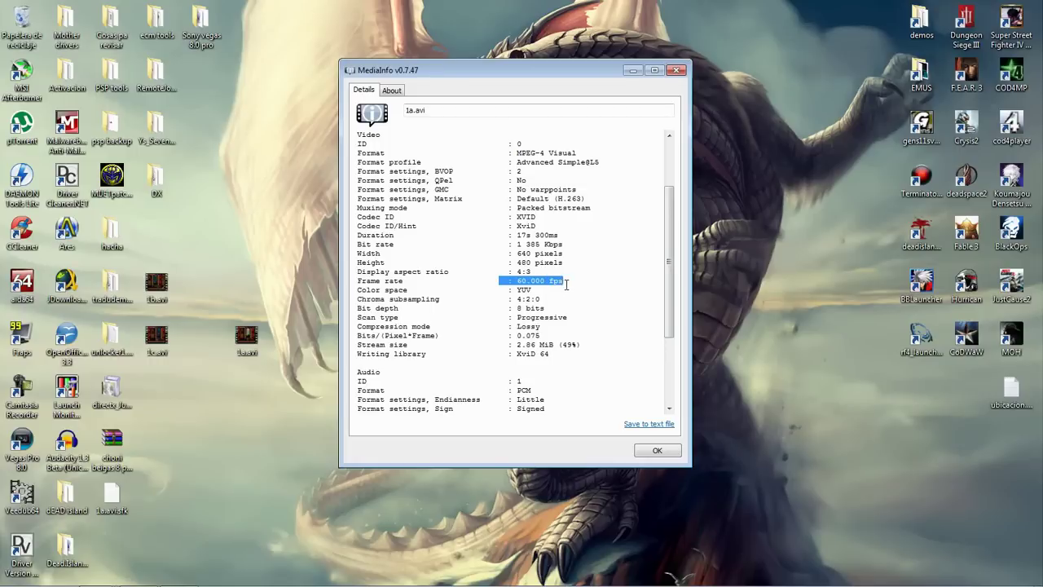
pyautogui.moveTo(670, 304)
pyautogui.mouseDown()
pyautogui.moveTo(670, 330)
pyautogui.moveTo(671, 310)
pyautogui.mouseUp()
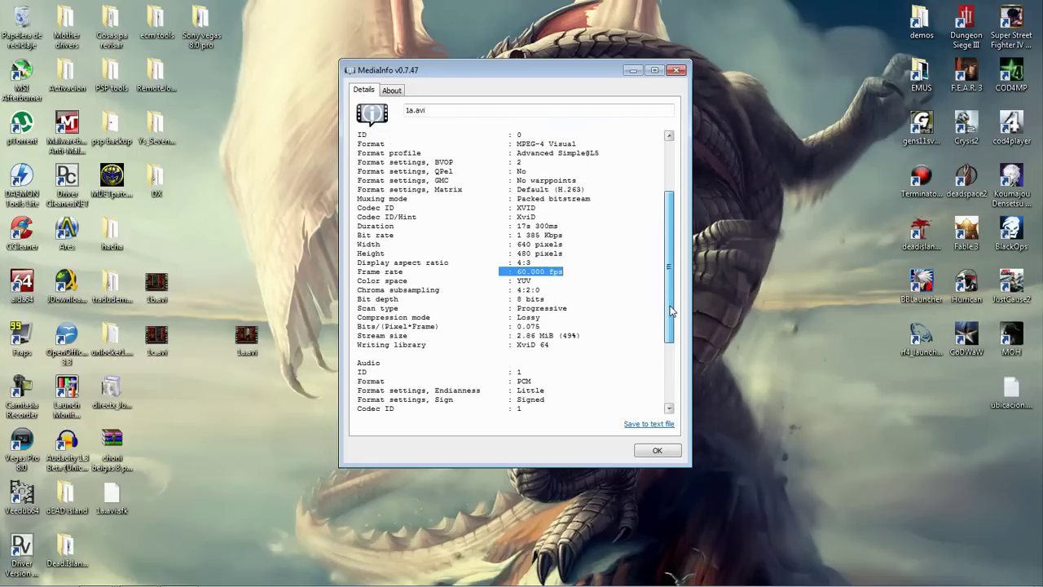
pyautogui.click(676, 70)
pyautogui.moveTo(246, 341); pyautogui.dragTo(183, 245)
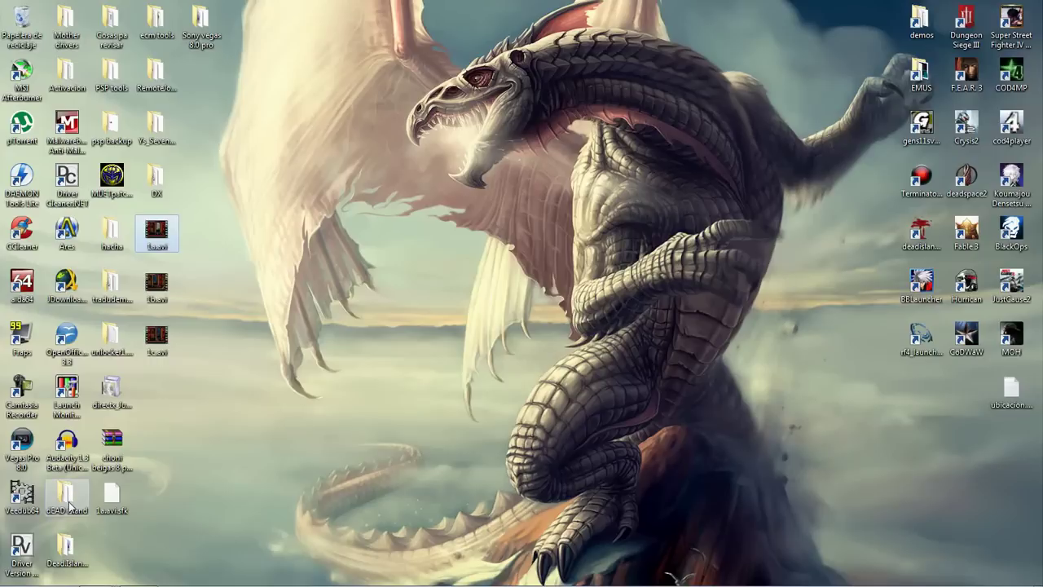
# - Switch to VirtualDub and load 1a.avi from the desktop
pyautogui.doubleClick(33, 507)
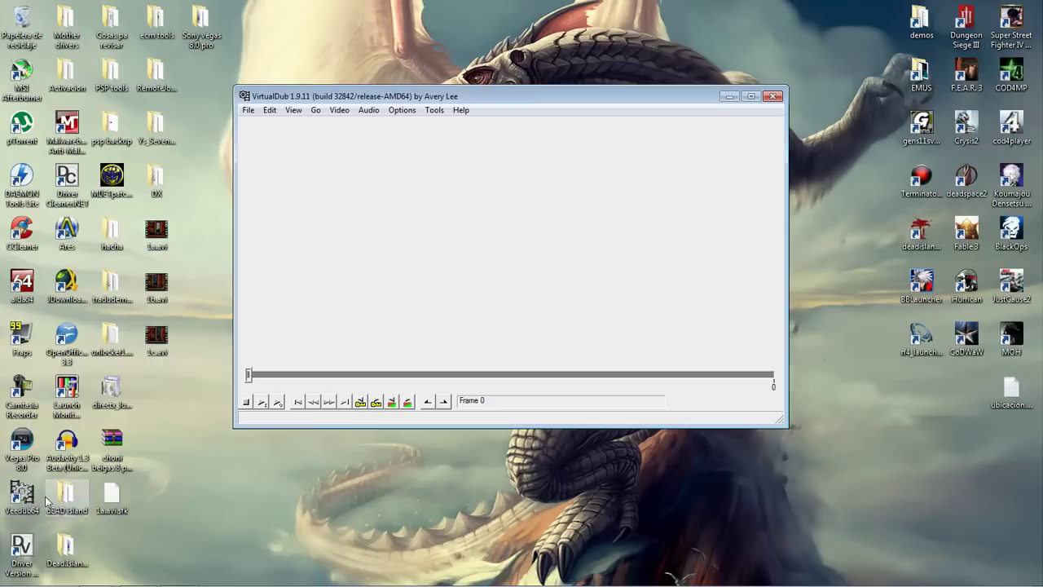
pyautogui.moveTo(509, 99); pyautogui.dragTo(596, 107)
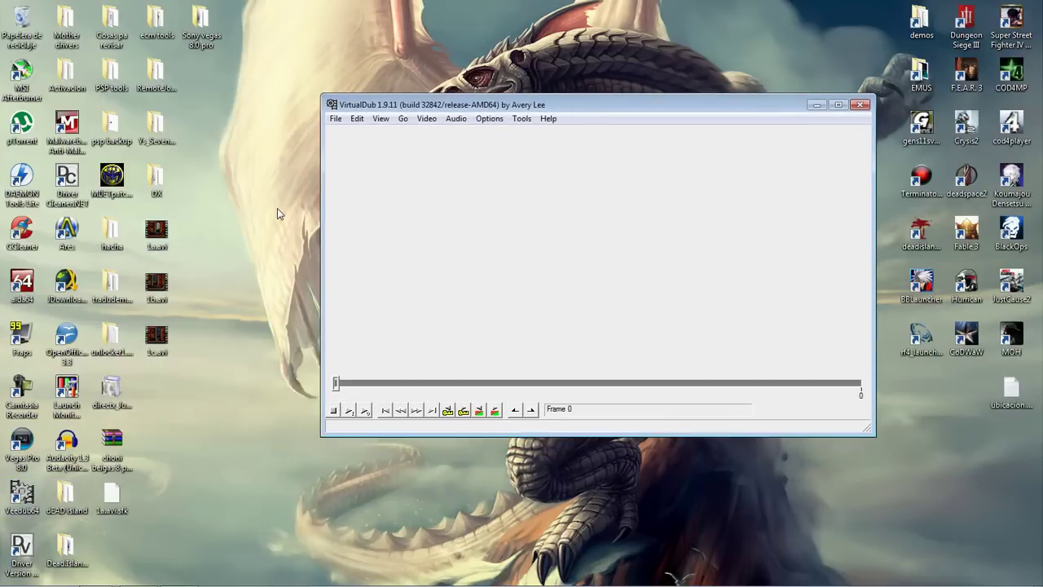
pyautogui.moveTo(156, 231); pyautogui.dragTo(359, 160)
pyautogui.moveTo(453, 98); pyautogui.dragTo(435, 129)
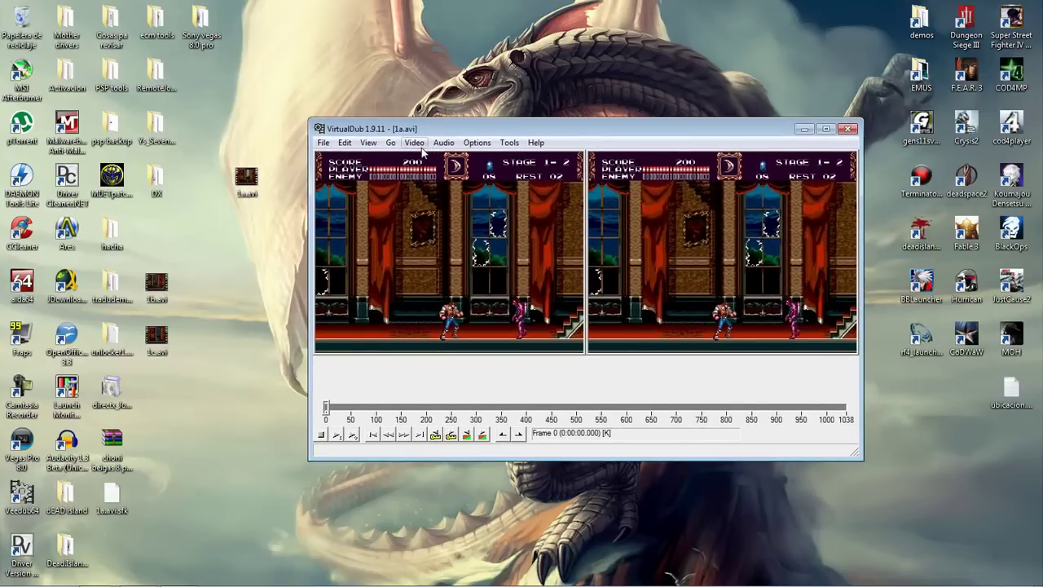
# - Select the Xvid MPEG-4 Codec as the video compression for 1a.avi
pyautogui.click(444, 143)
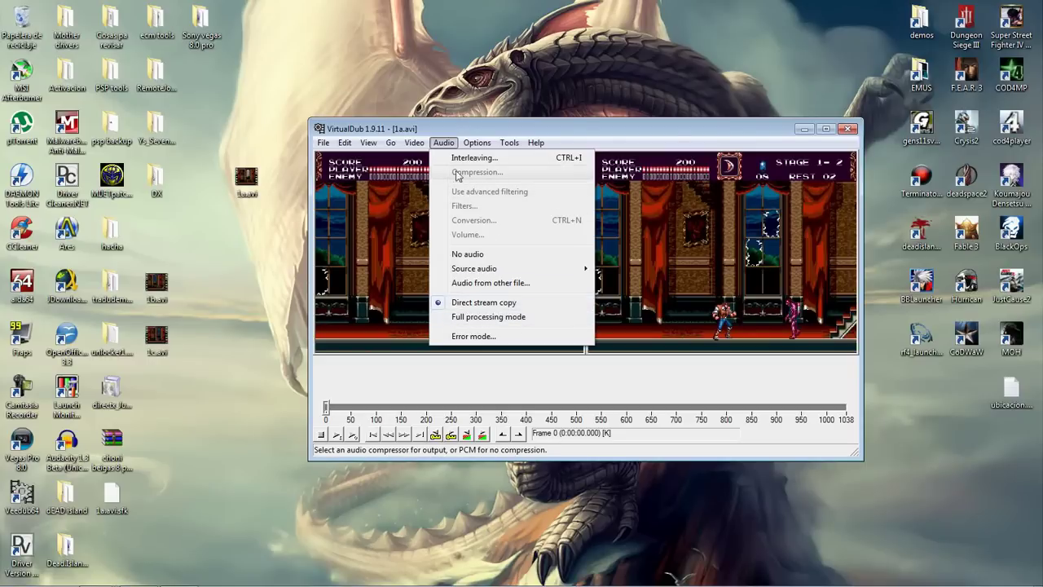
pyautogui.click(415, 143)
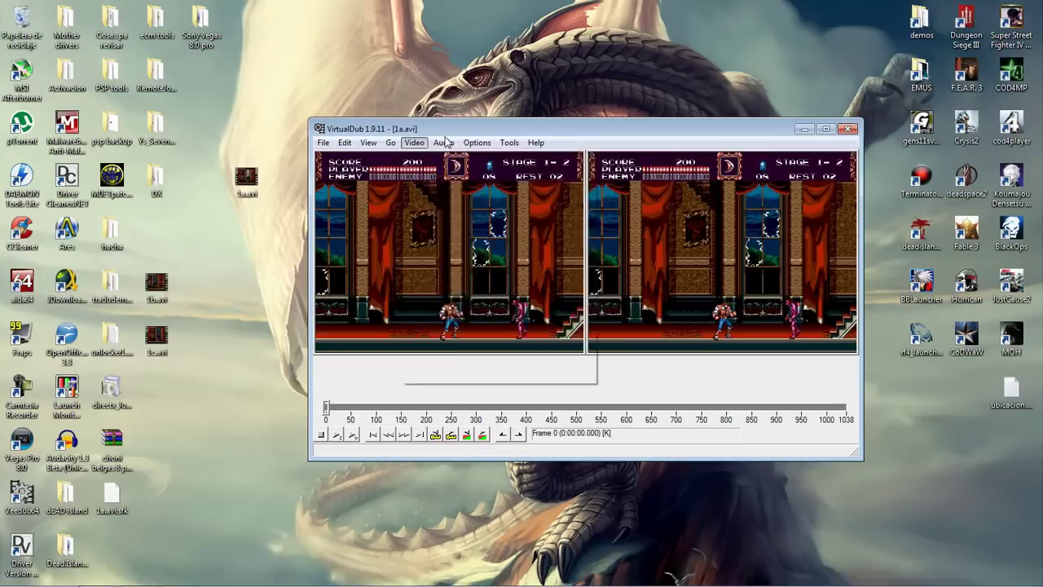
pyautogui.click(444, 143)
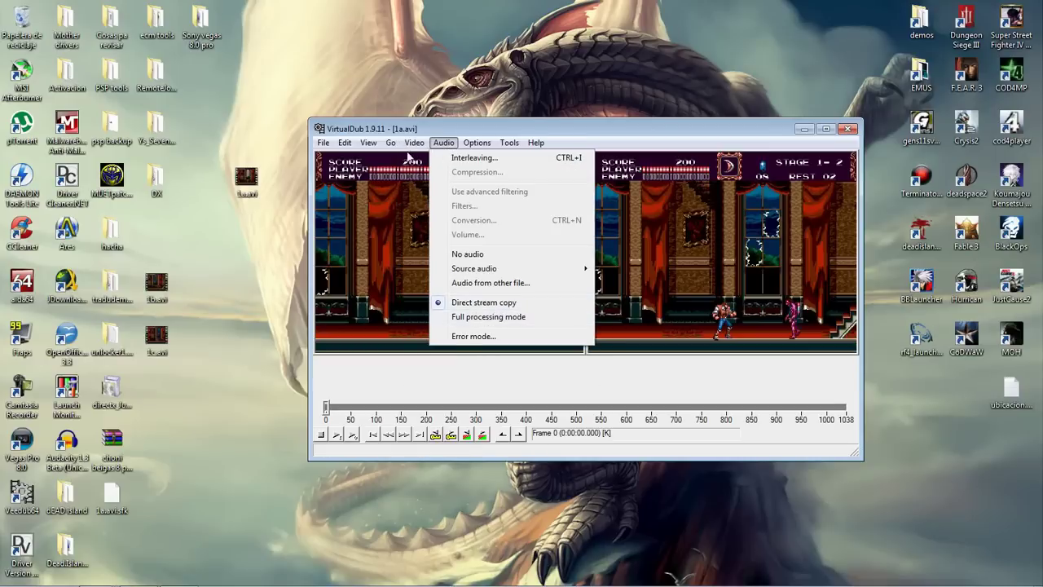
pyautogui.moveTo(416, 145)
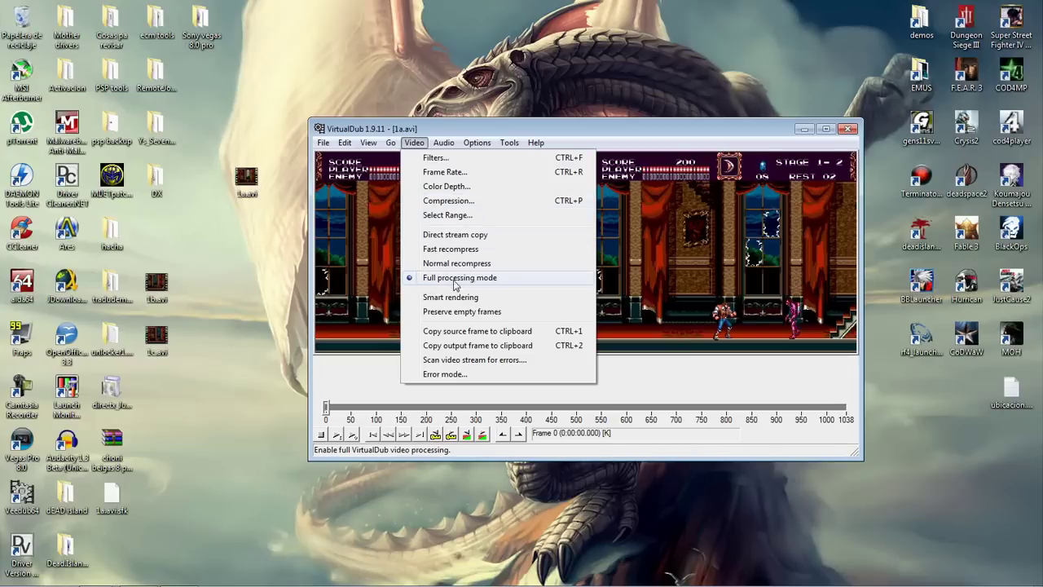
pyautogui.click(447, 202)
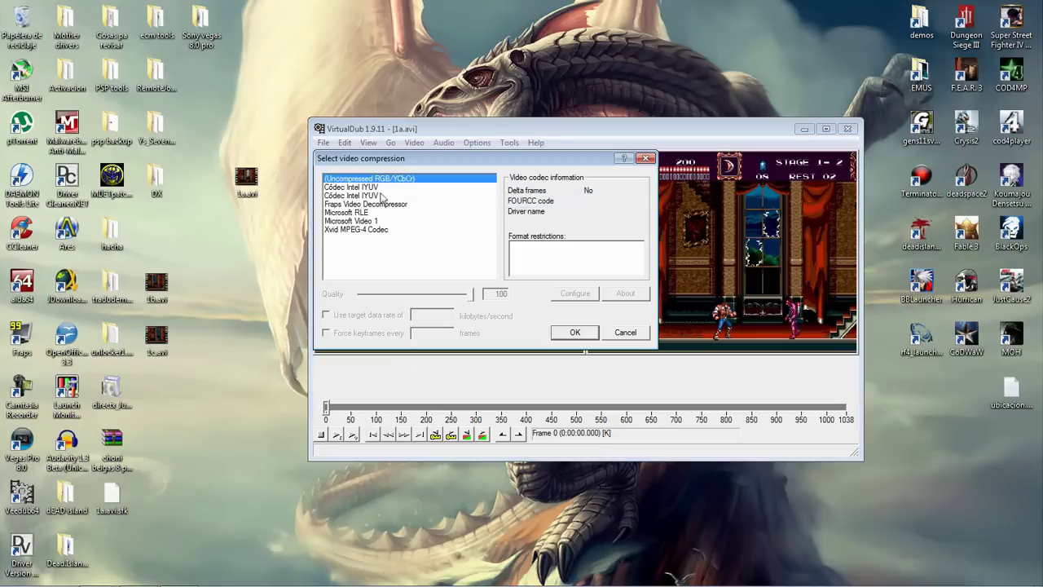
pyautogui.click(366, 231)
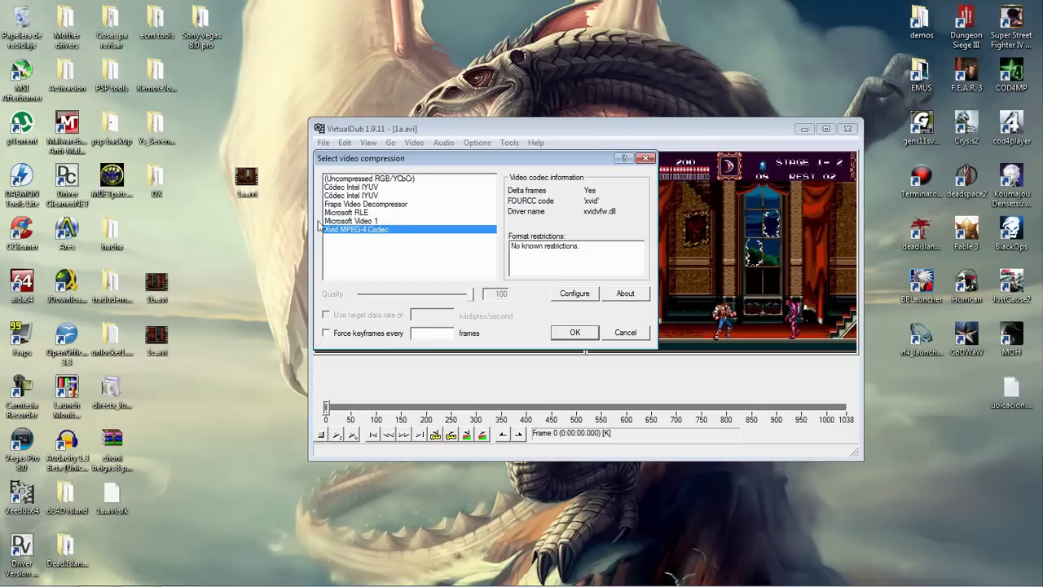
# - Restore the default values in the Xvid codec configuration
pyautogui.click(572, 295)
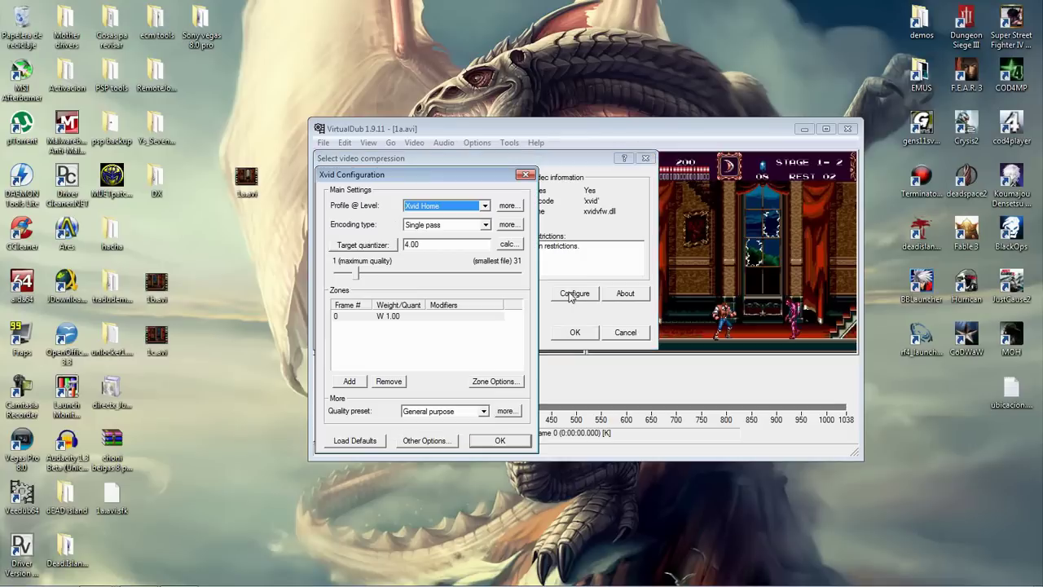
pyautogui.moveTo(446, 172); pyautogui.dragTo(487, 124)
pyautogui.click(403, 395)
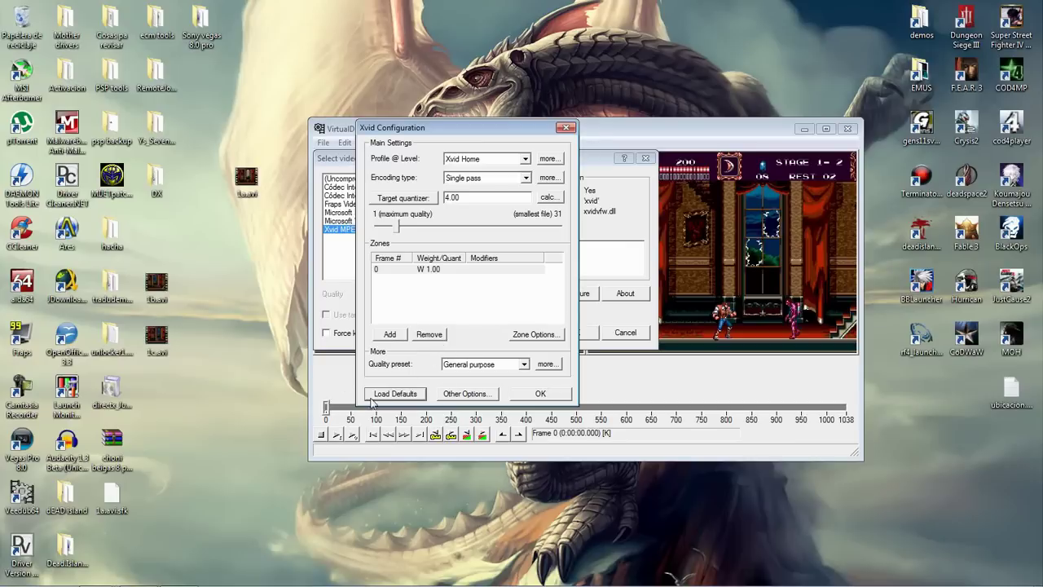
pyautogui.moveTo(481, 132); pyautogui.dragTo(493, 117)
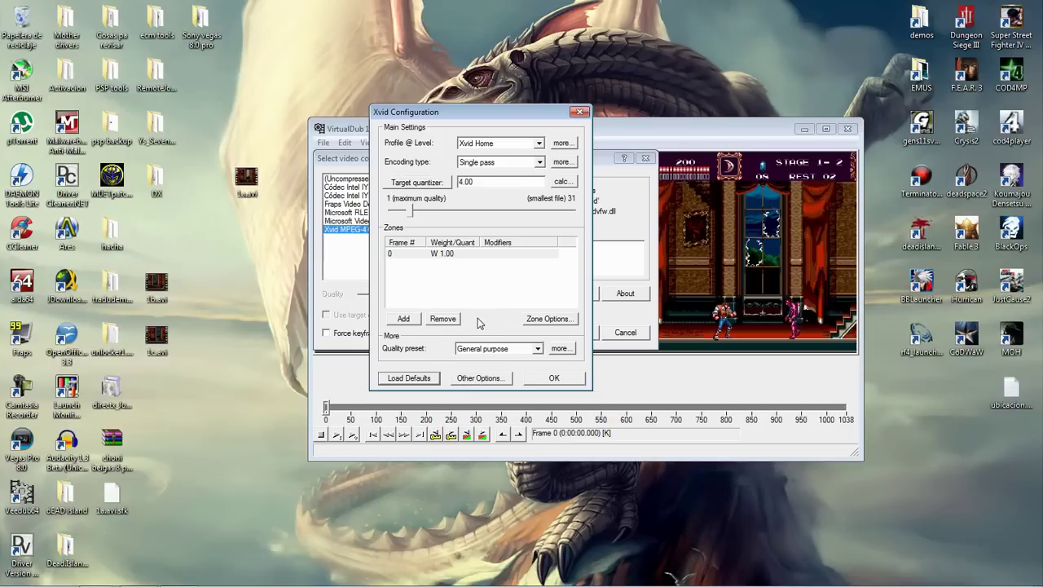
# - Turn off Display encoding status in Xvid's encoder options and accept the codec configuration and video compression
pyautogui.click(483, 380)
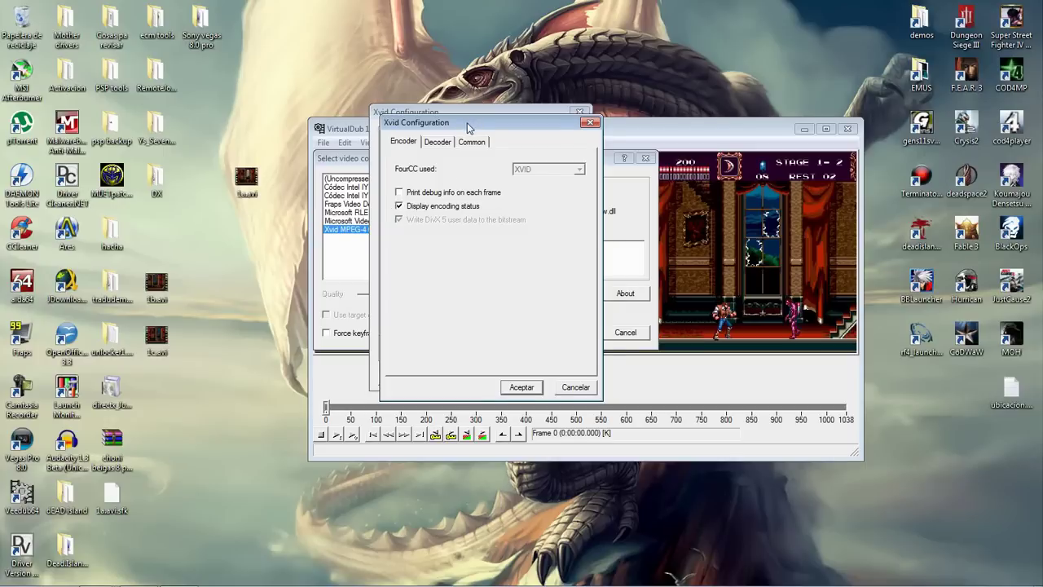
pyautogui.moveTo(469, 127); pyautogui.dragTo(470, 124)
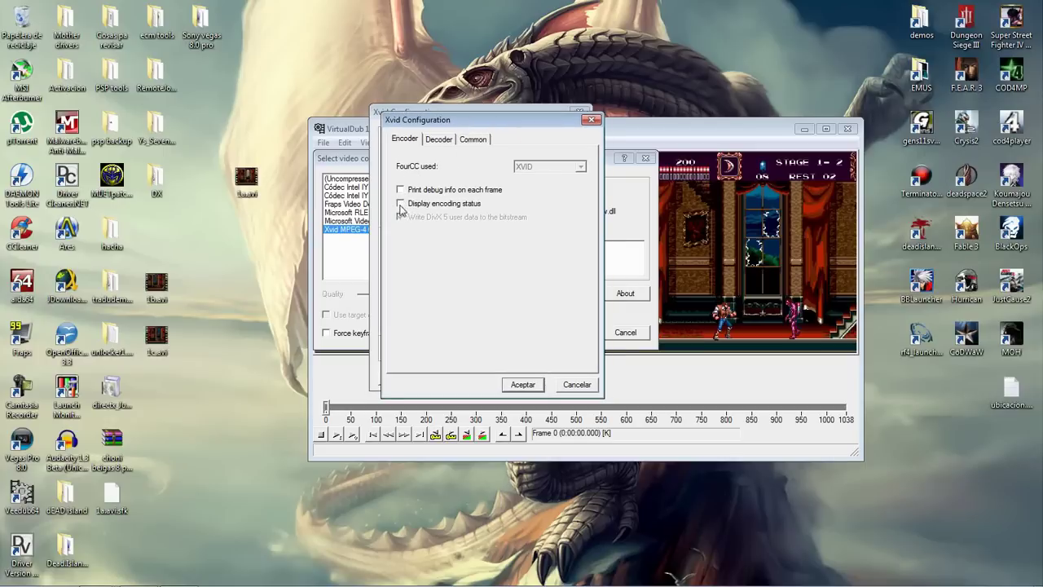
pyautogui.click(526, 387)
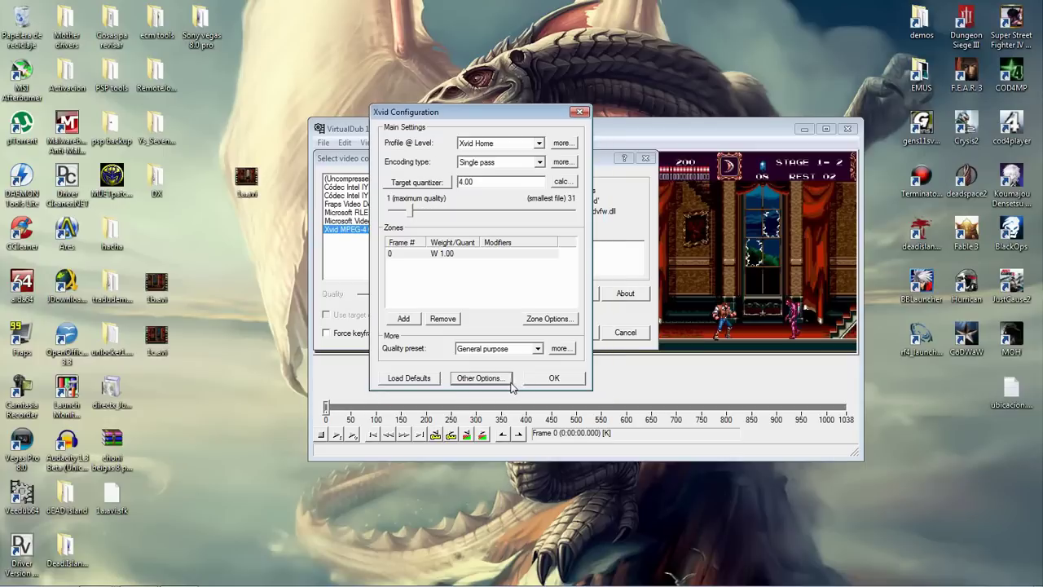
pyautogui.click(553, 378)
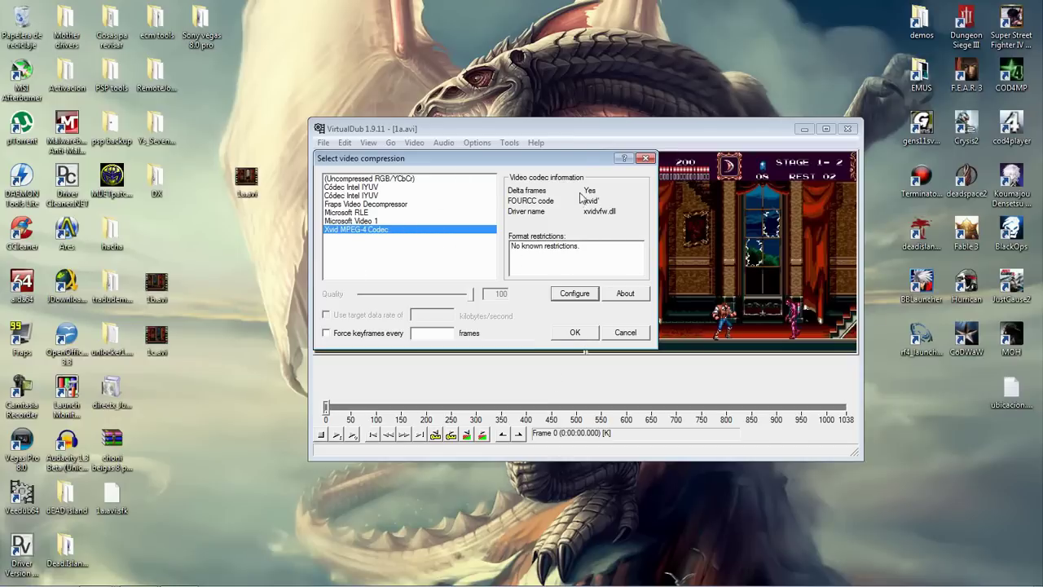
pyautogui.moveTo(583, 161); pyautogui.dragTo(573, 164)
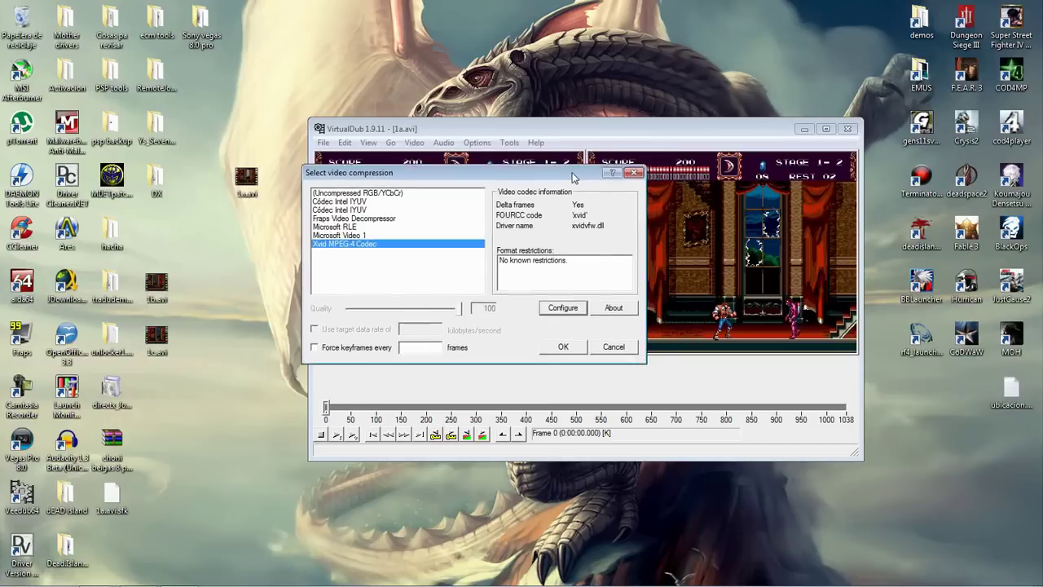
pyautogui.click(564, 335)
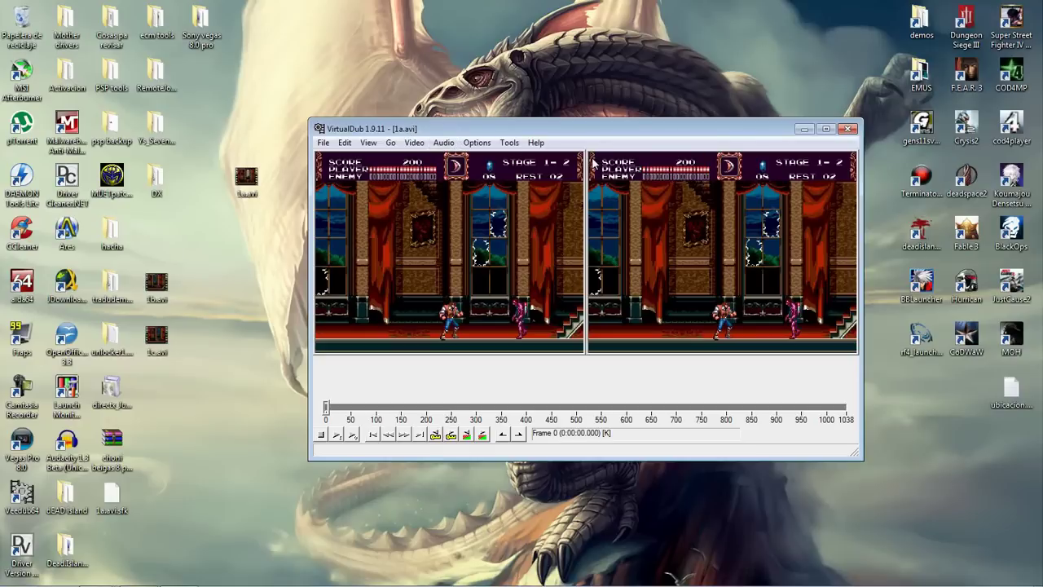
# - Add the internal interpolate filter to the video's filter list
pyautogui.click(415, 143)
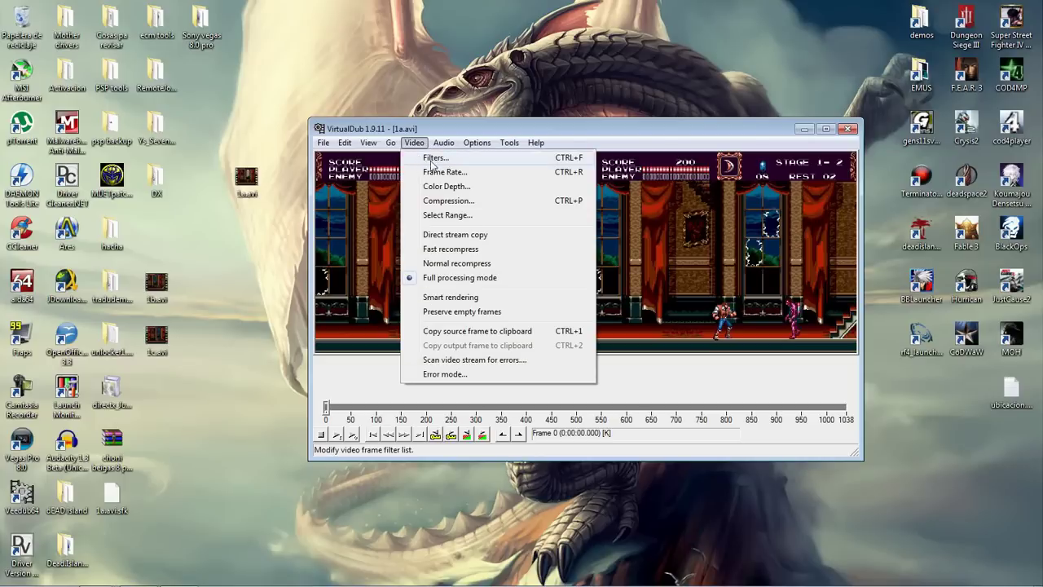
pyautogui.click(436, 161)
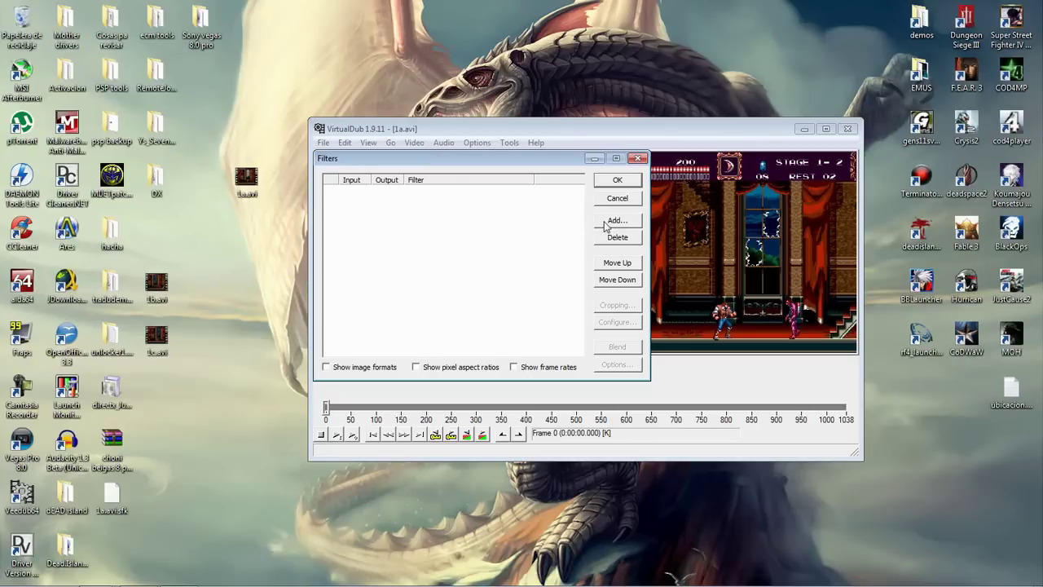
pyautogui.click(611, 226)
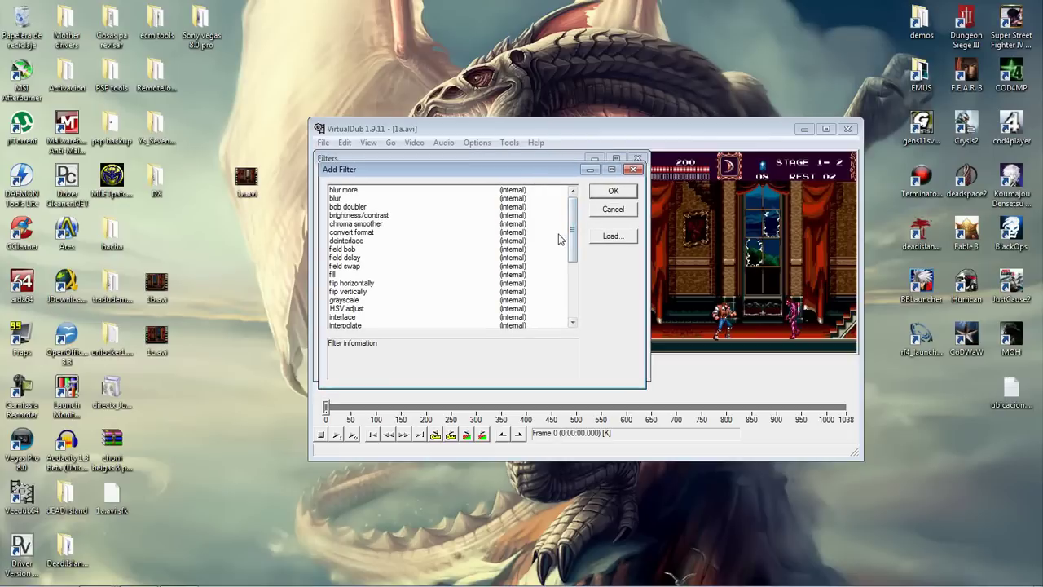
pyautogui.moveTo(575, 229); pyautogui.dragTo(580, 281)
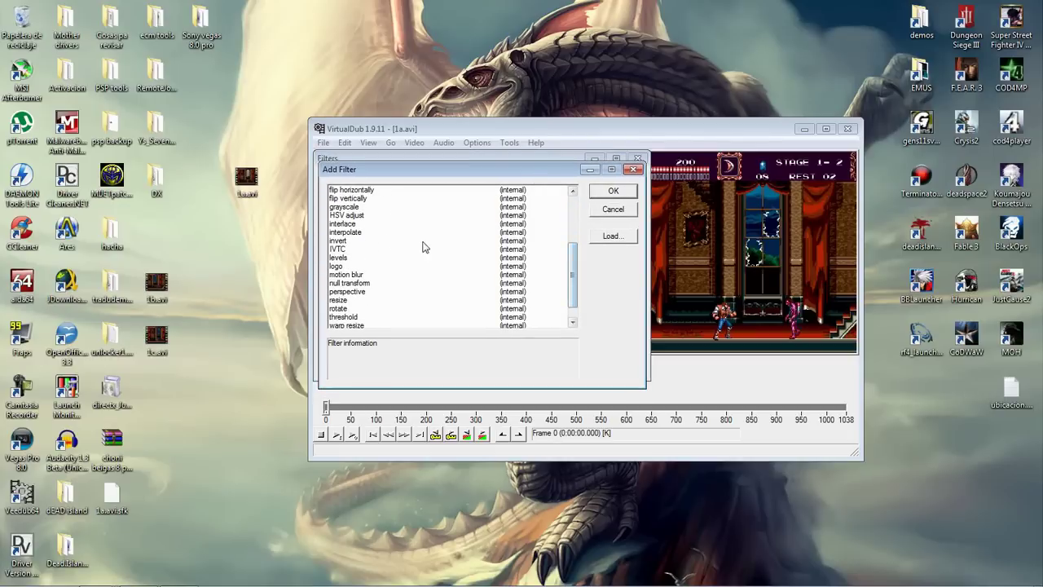
pyautogui.click(343, 233)
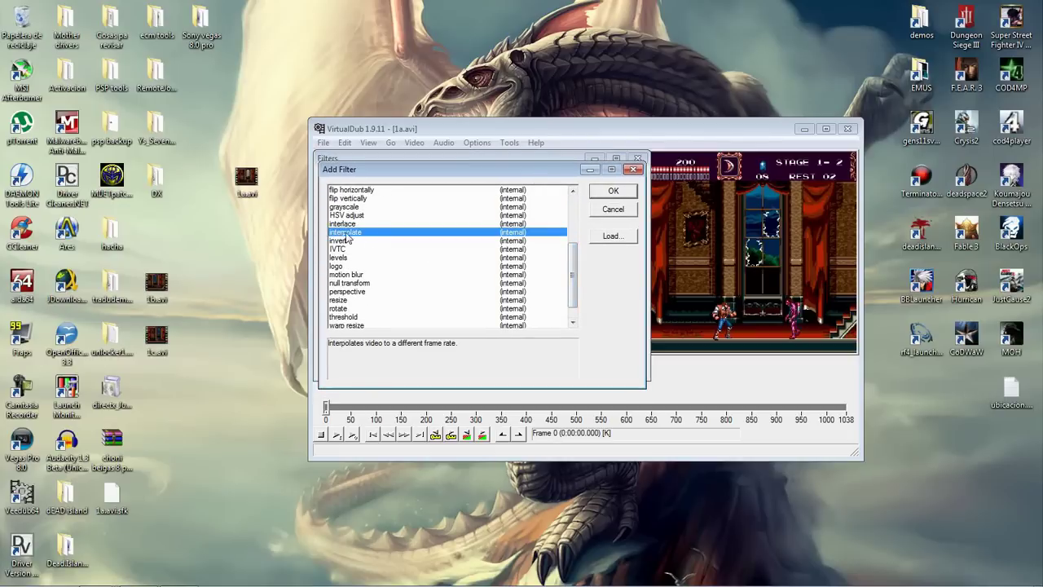
pyautogui.click(608, 193)
# - Set the interpolate filter's target frame rate to 30 fps and accept the filter list
pyautogui.moveTo(492, 176); pyautogui.dragTo(515, 161)
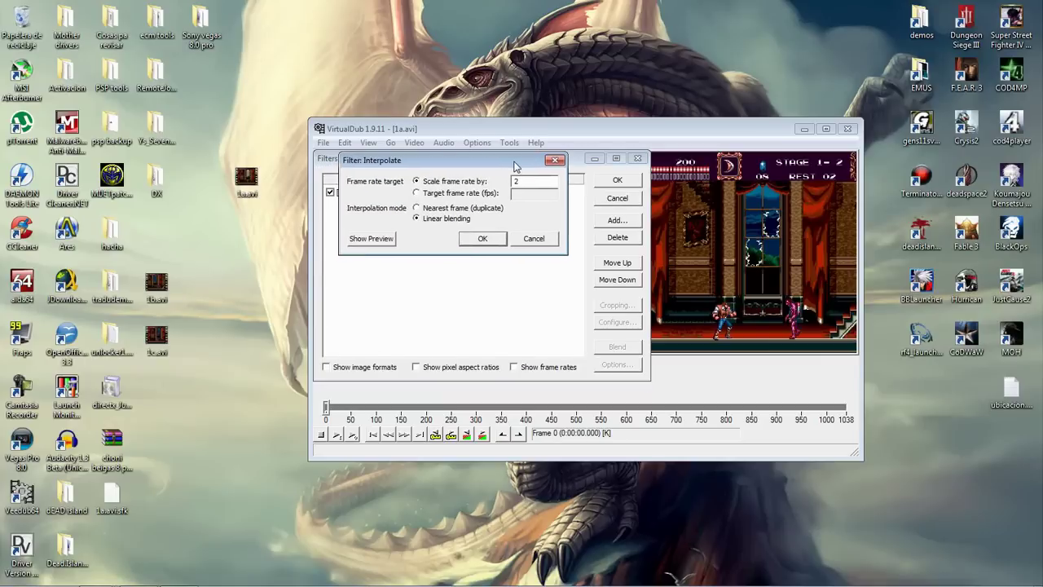
pyautogui.click(417, 193)
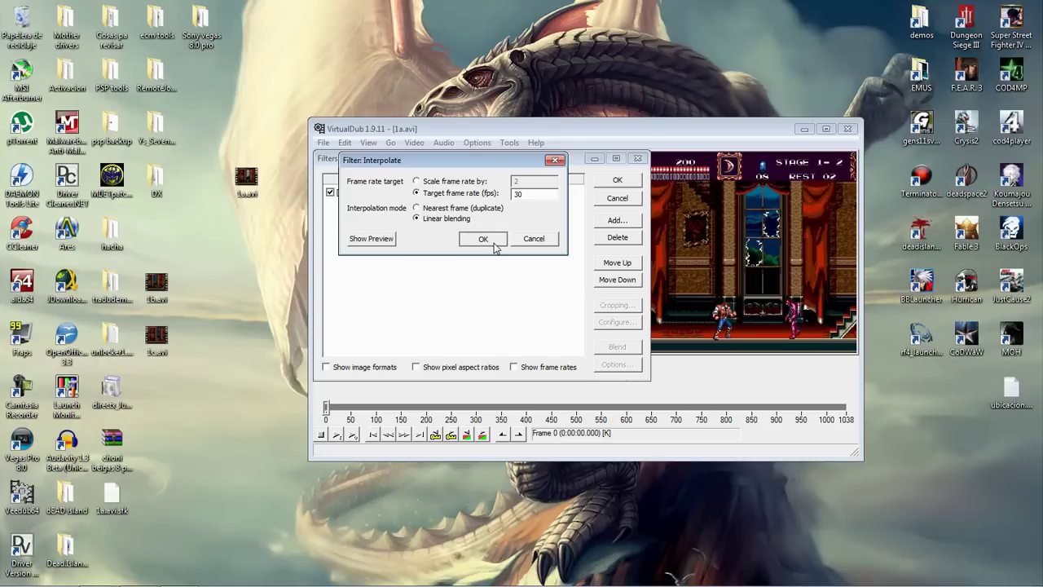
pyautogui.click(483, 239)
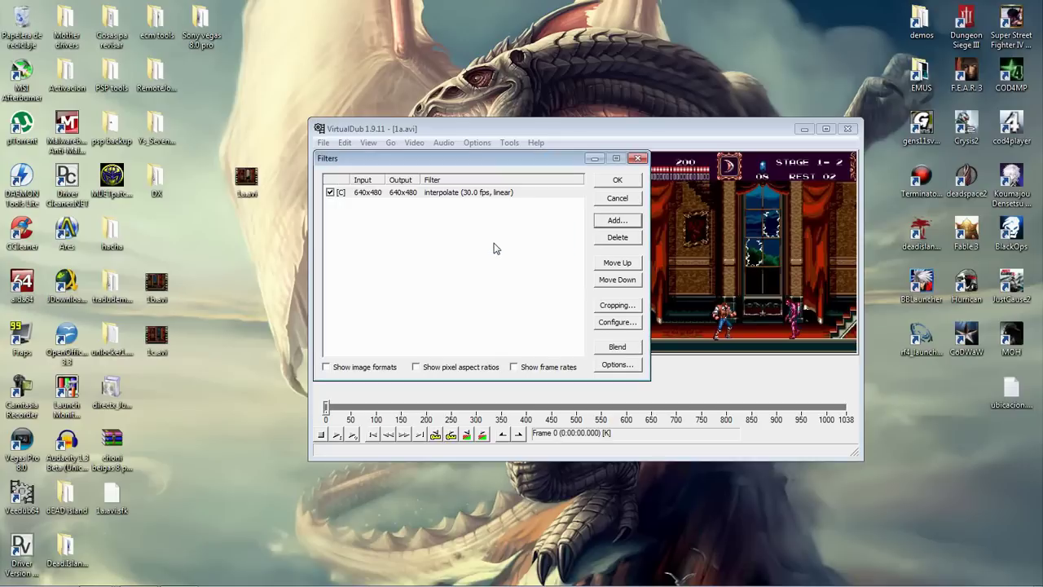
pyautogui.click(623, 183)
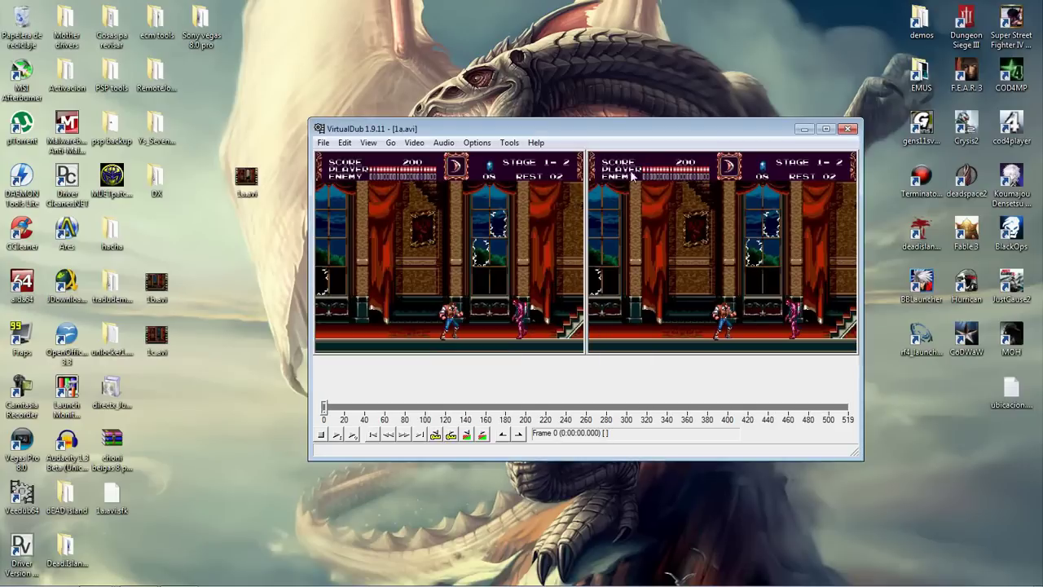
# - Save the processed video to the desktop as an AVI file named 12346
pyautogui.moveTo(641, 133); pyautogui.dragTo(680, 101)
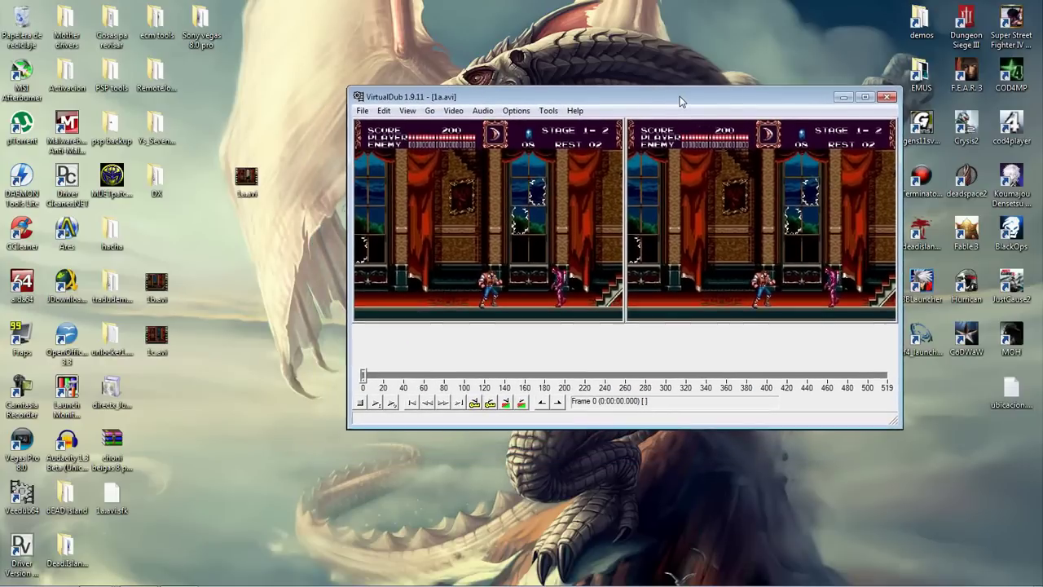
pyautogui.click(363, 111)
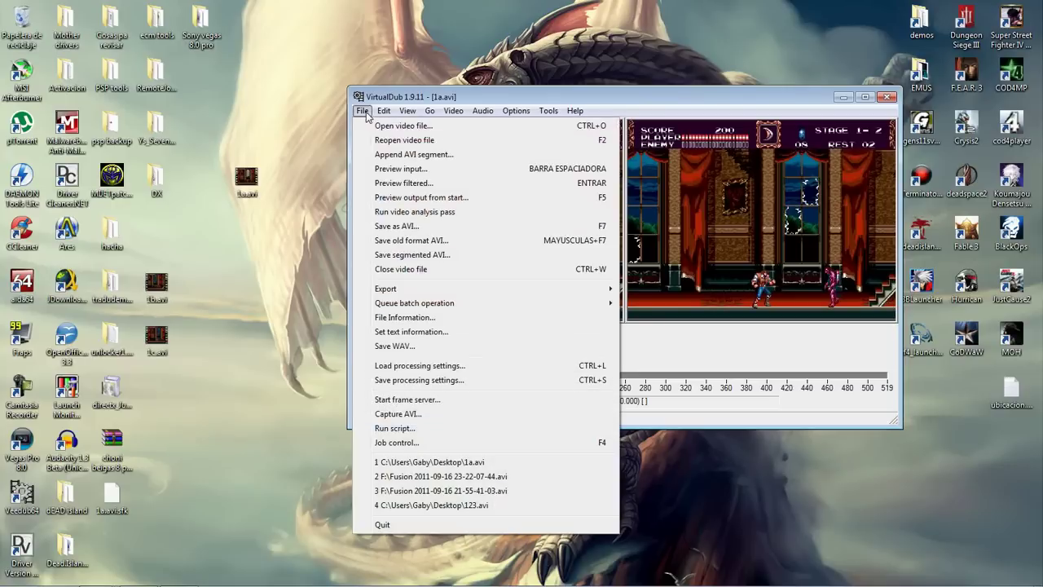
pyautogui.click(412, 230)
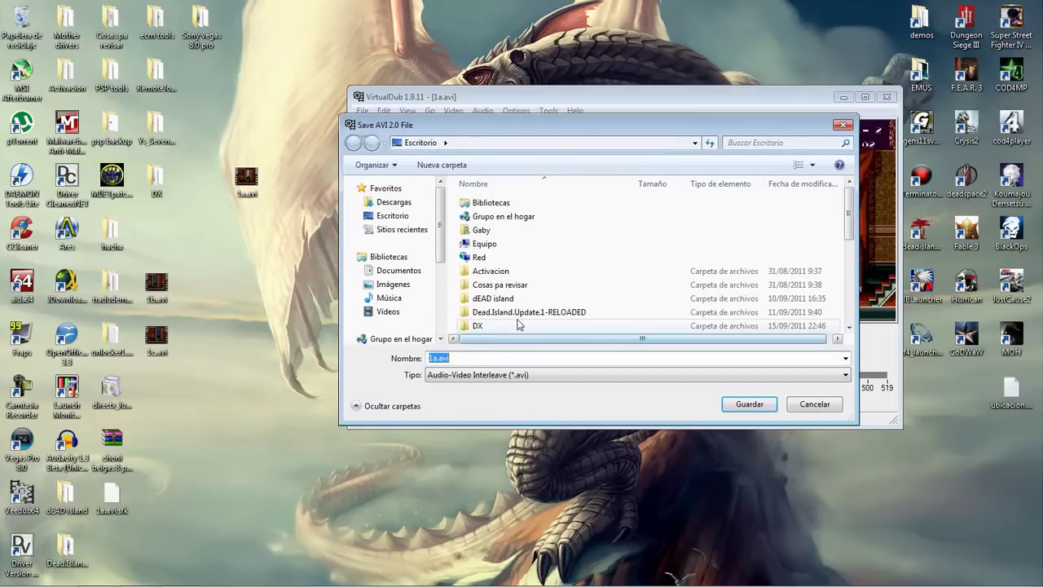
pyautogui.write('12346')
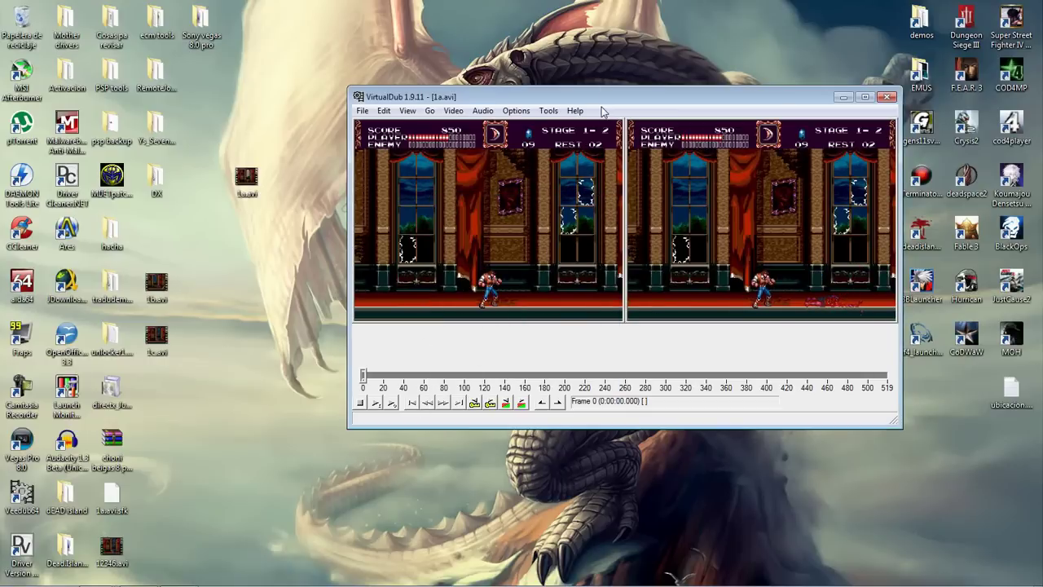
# - Move 12346.avi near 1a.avi on the desktop and check its frame rate in MediaInfo
pyautogui.moveTo(602, 106)
pyautogui.mouseDown()
pyautogui.moveTo(585, 128)
pyautogui.moveTo(617, 106)
pyautogui.mouseUp()
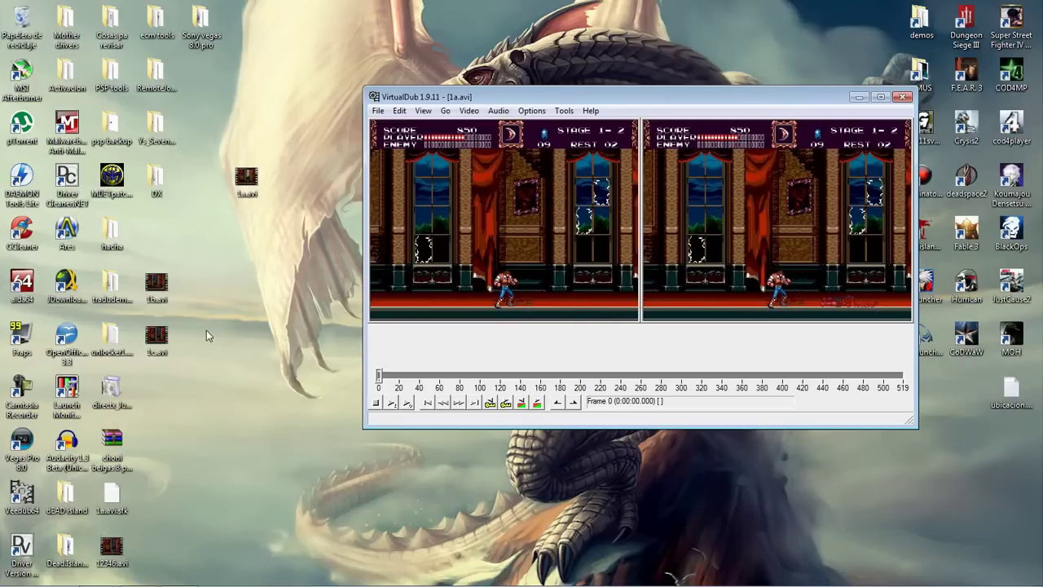
pyautogui.moveTo(118, 545); pyautogui.dragTo(299, 246)
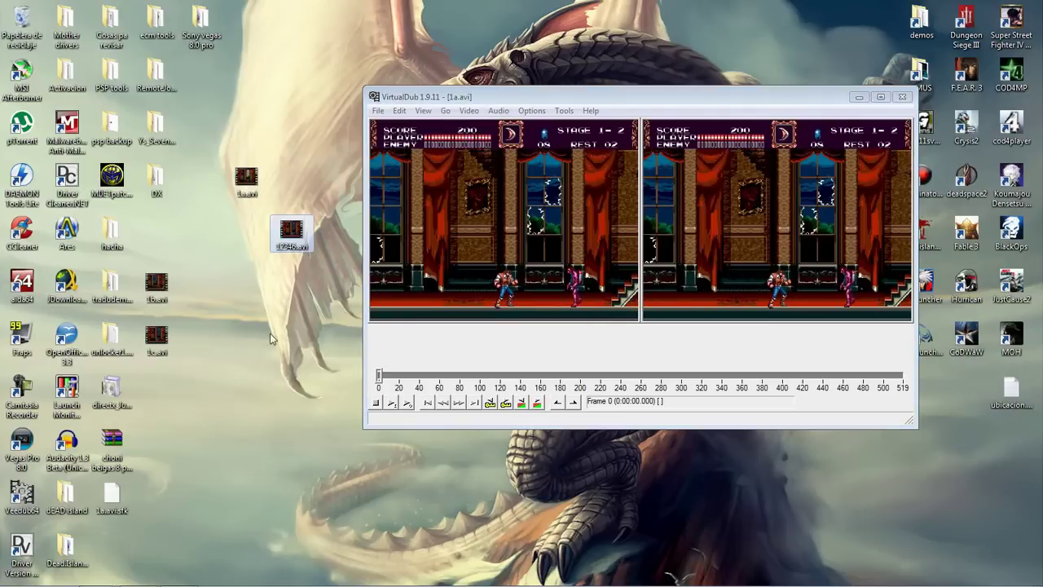
pyautogui.rightClick(299, 243)
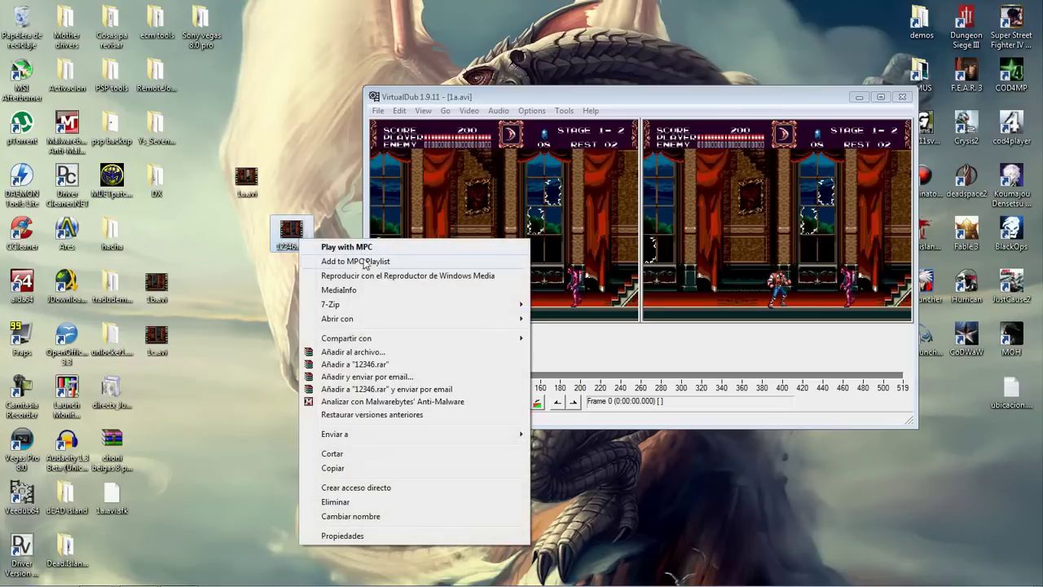
pyautogui.click(334, 292)
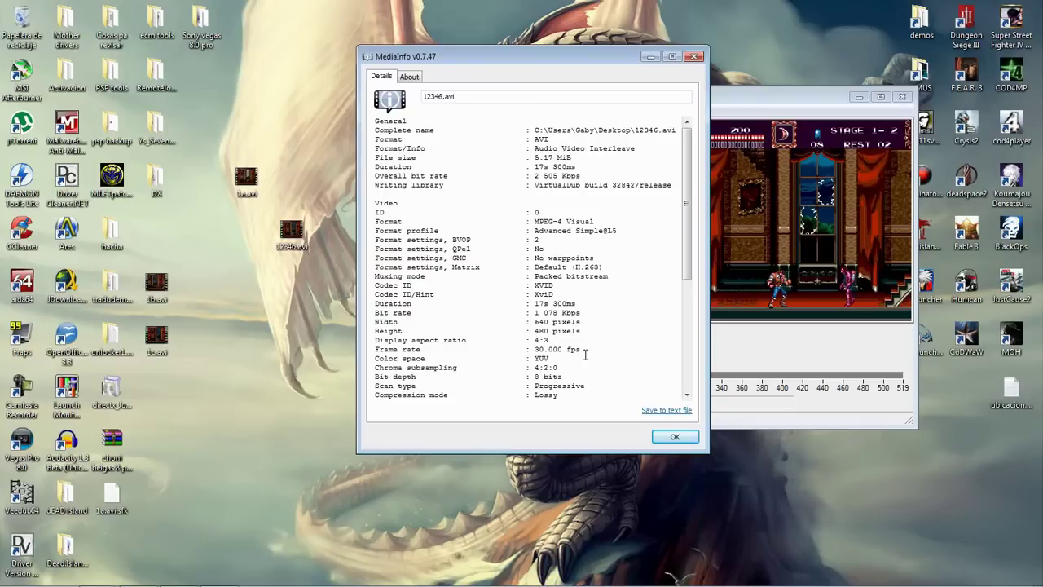
pyautogui.moveTo(585, 354); pyautogui.dragTo(378, 351)
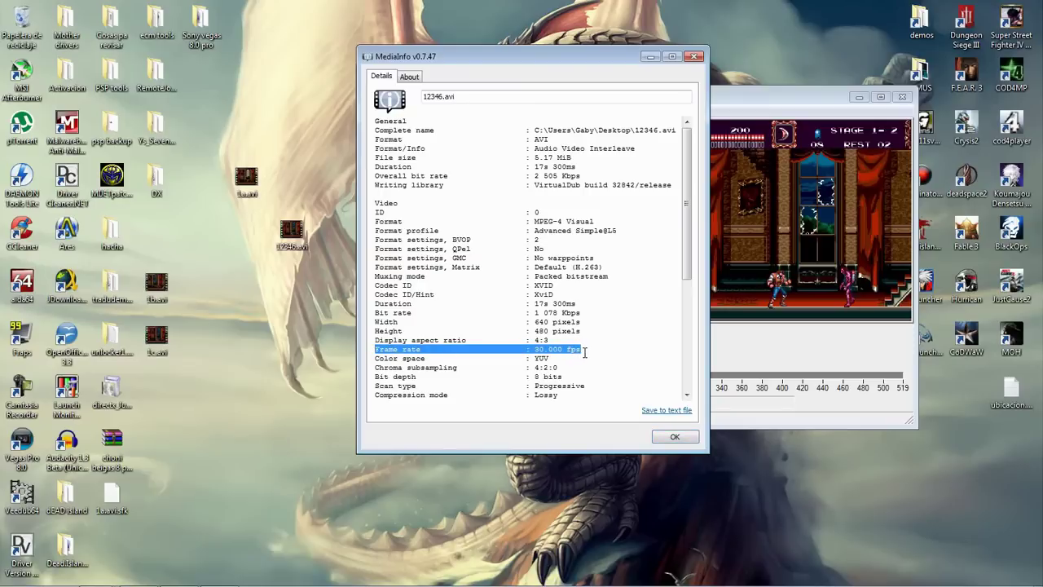
pyautogui.moveTo(632, 57); pyautogui.dragTo(629, 20)
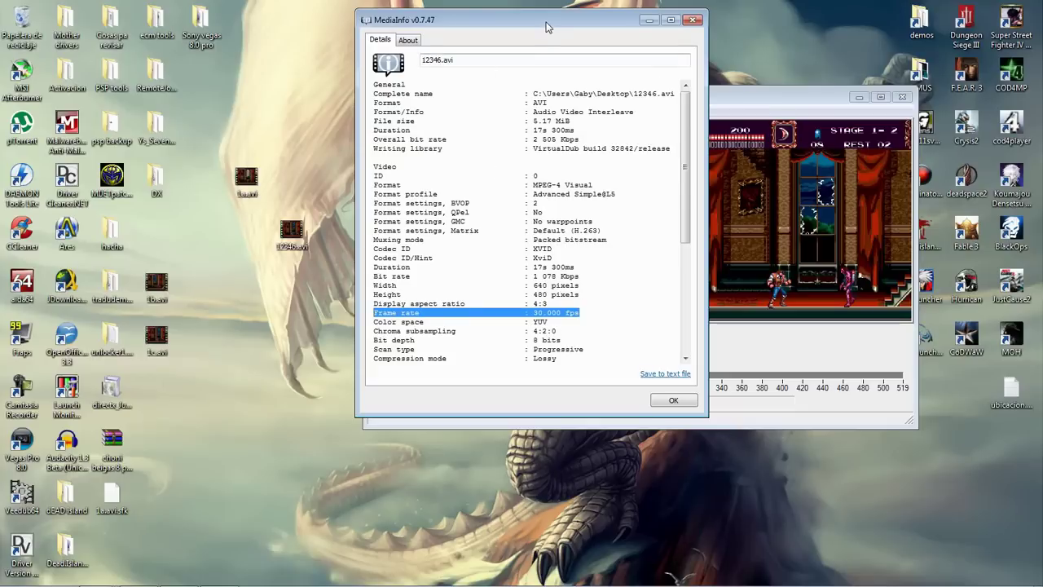
pyautogui.moveTo(548, 24); pyautogui.dragTo(541, 26)
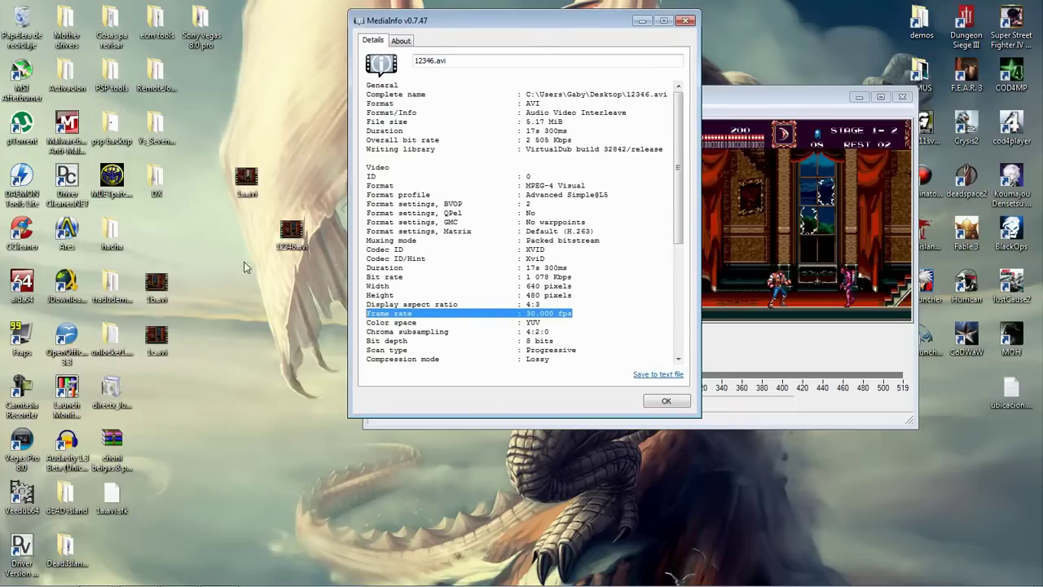
pyautogui.click(687, 22)
# - Close VirtualDub and start Sony Vegas Pro 8.0 from the desktop
pyautogui.moveTo(673, 98); pyautogui.dragTo(630, 84)
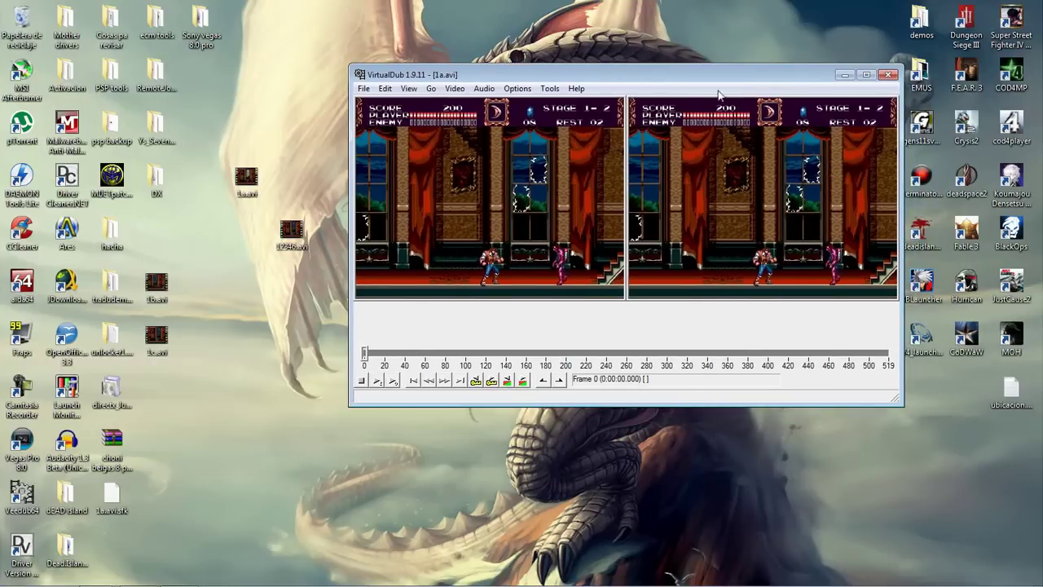
pyautogui.moveTo(722, 97); pyautogui.dragTo(712, 101)
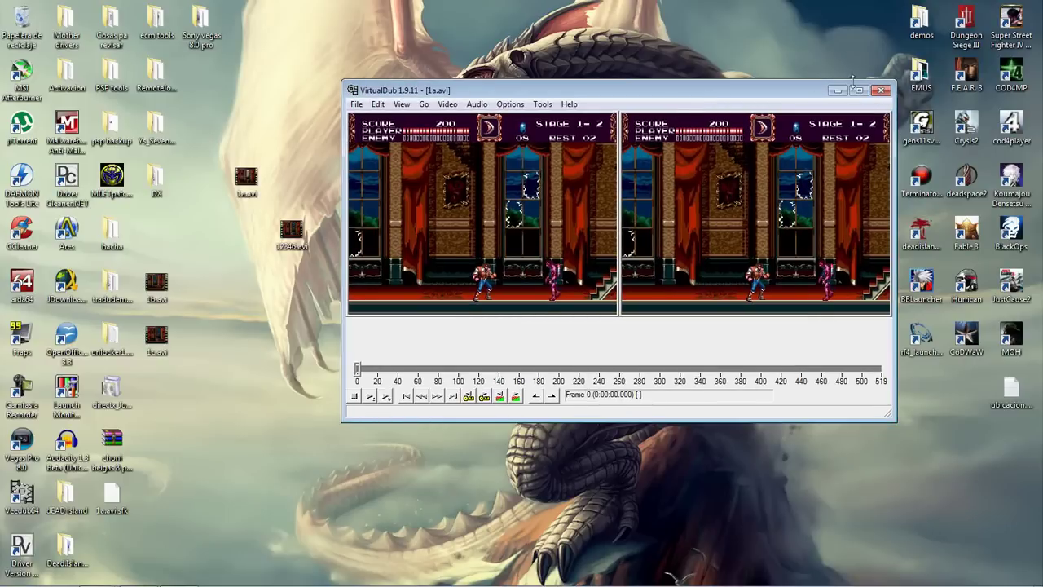
pyautogui.moveTo(811, 91); pyautogui.dragTo(812, 81)
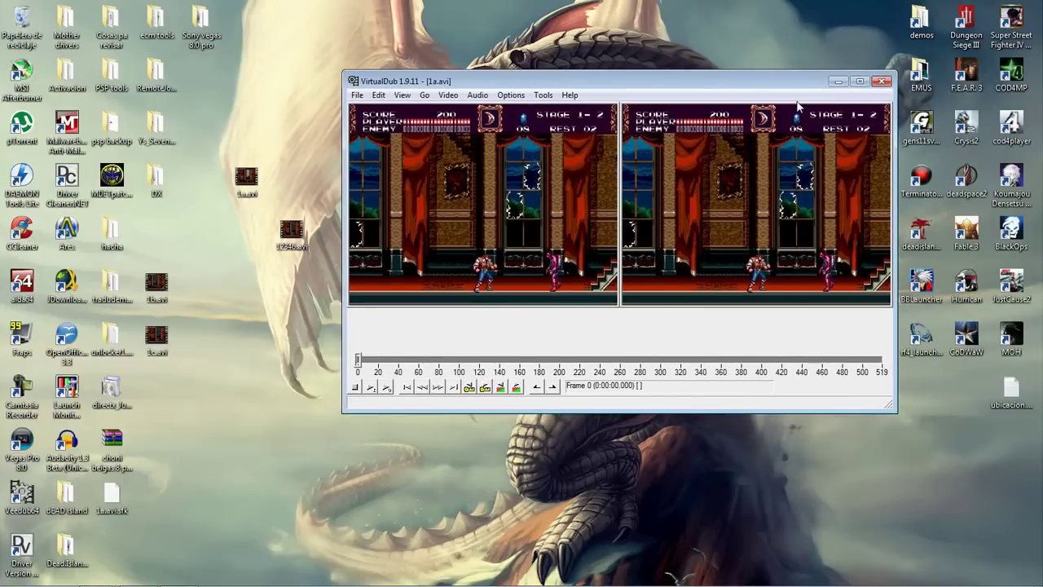
pyautogui.click(882, 80)
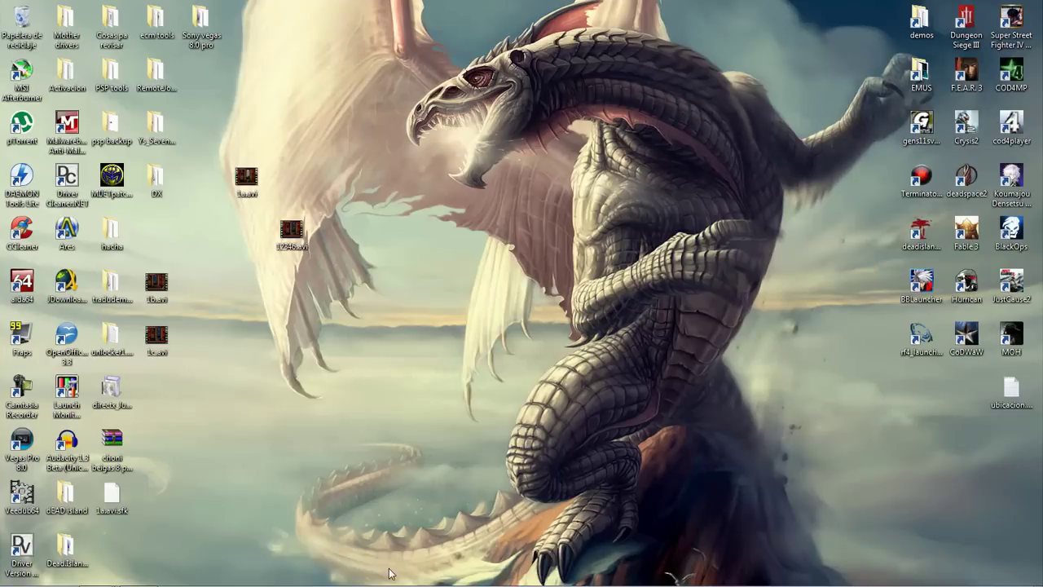
pyautogui.doubleClick(32, 459)
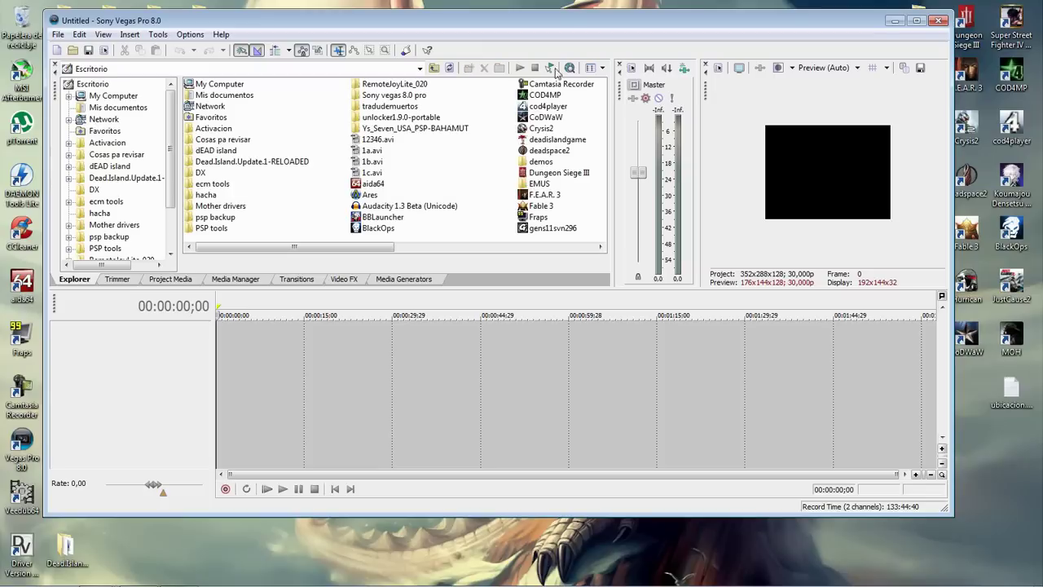
pyautogui.moveTo(561, 19); pyautogui.dragTo(650, 31)
pyautogui.moveTo(419, 35); pyautogui.dragTo(387, 39)
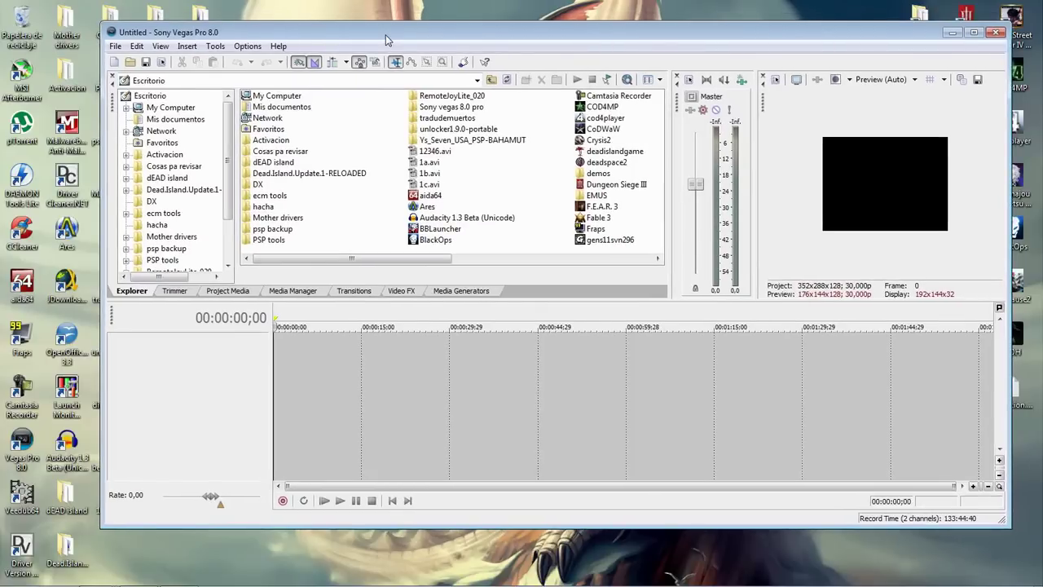
pyautogui.moveTo(469, 46); pyautogui.dragTo(506, 28)
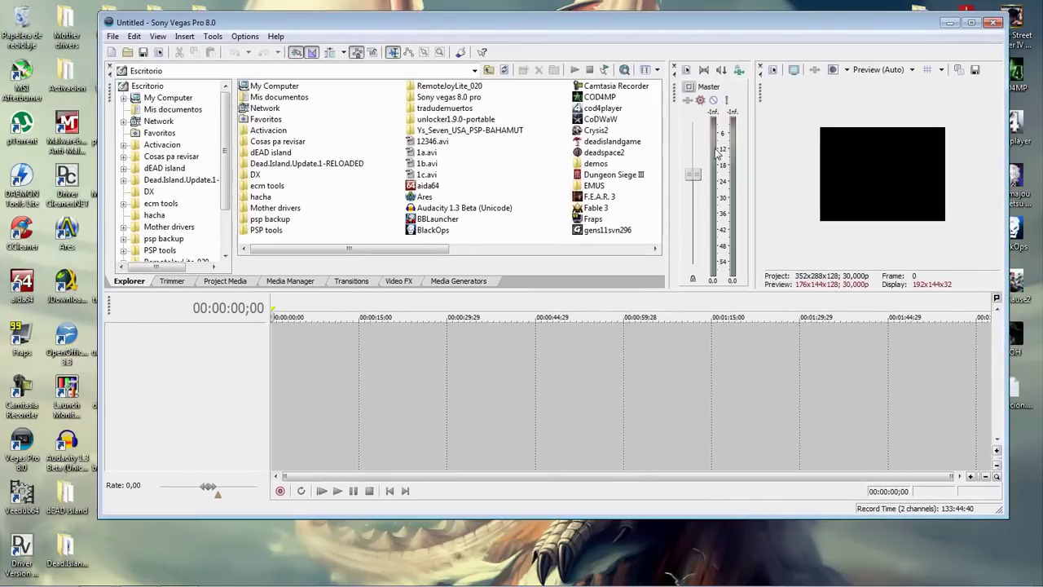
# - Examine the Vegas Pro version information and the computer's operating system version, language and system locale, and close the information dialog
pyautogui.click(276, 36)
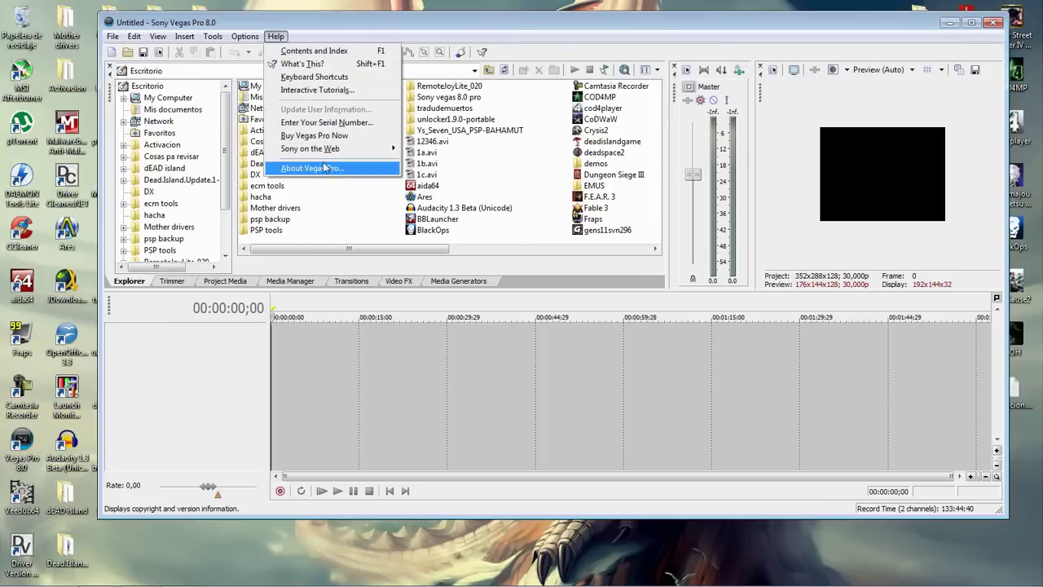
pyautogui.click(337, 169)
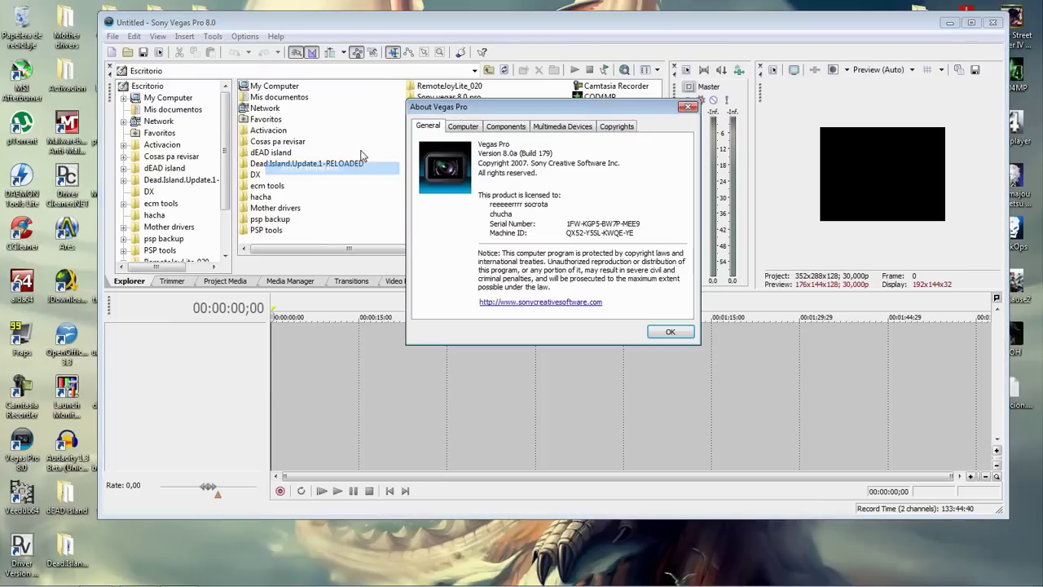
pyautogui.moveTo(481, 111); pyautogui.dragTo(464, 85)
pyautogui.click(447, 100)
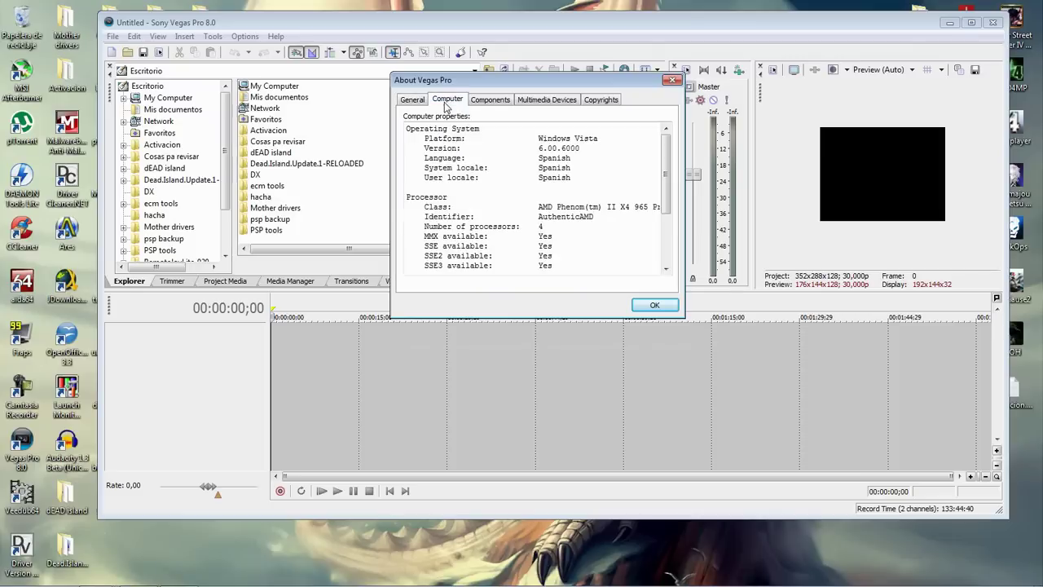
pyautogui.moveTo(425, 150); pyautogui.dragTo(584, 151)
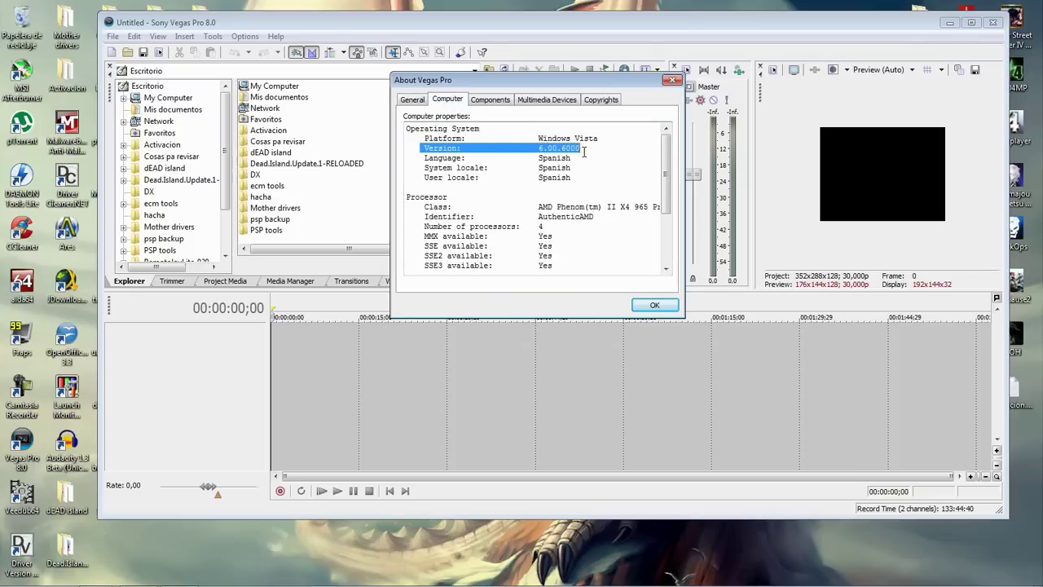
pyautogui.moveTo(425, 160); pyautogui.dragTo(559, 163)
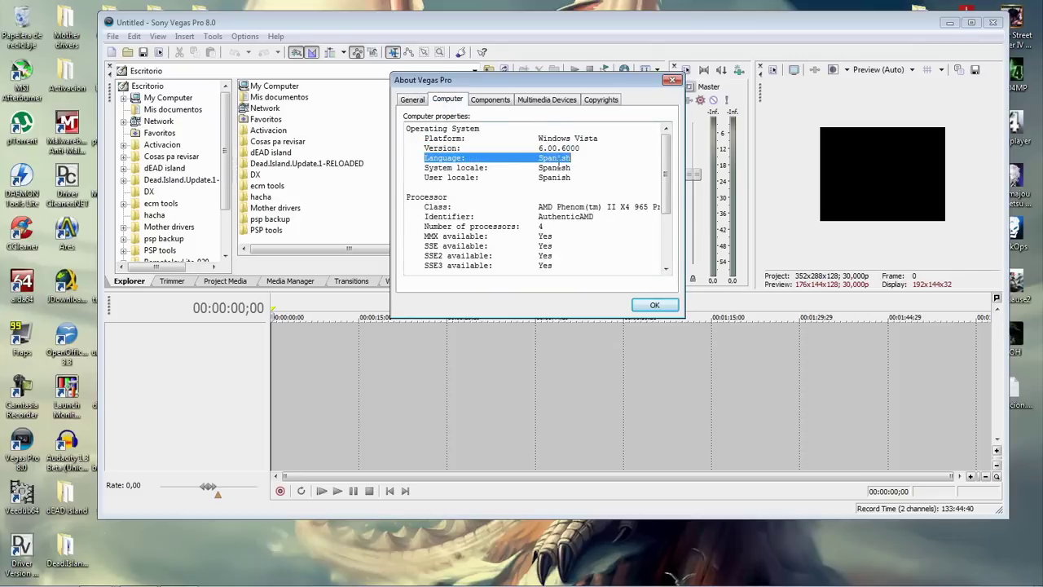
pyautogui.doubleClick(562, 168)
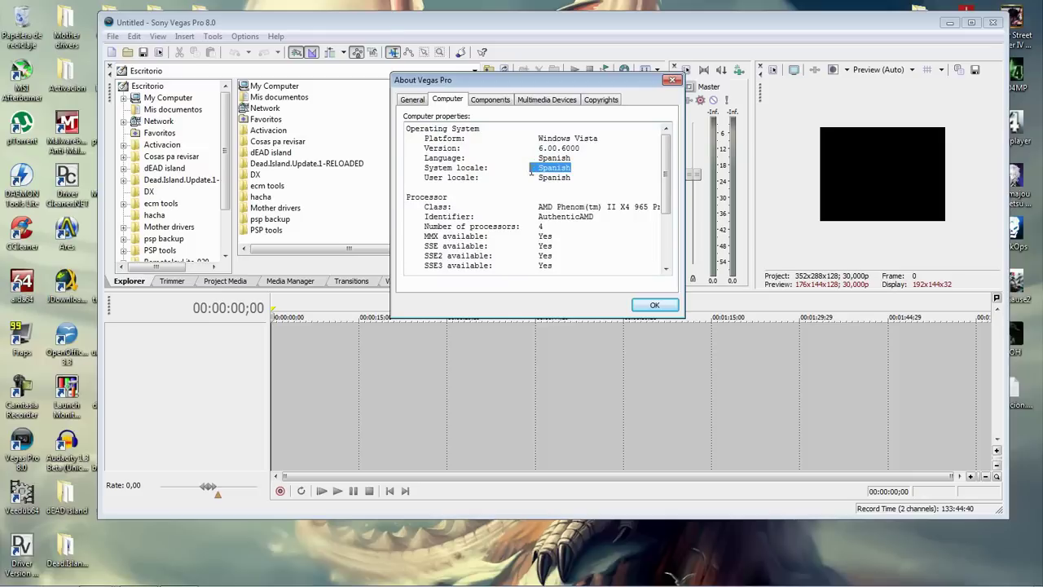
pyautogui.click(568, 184)
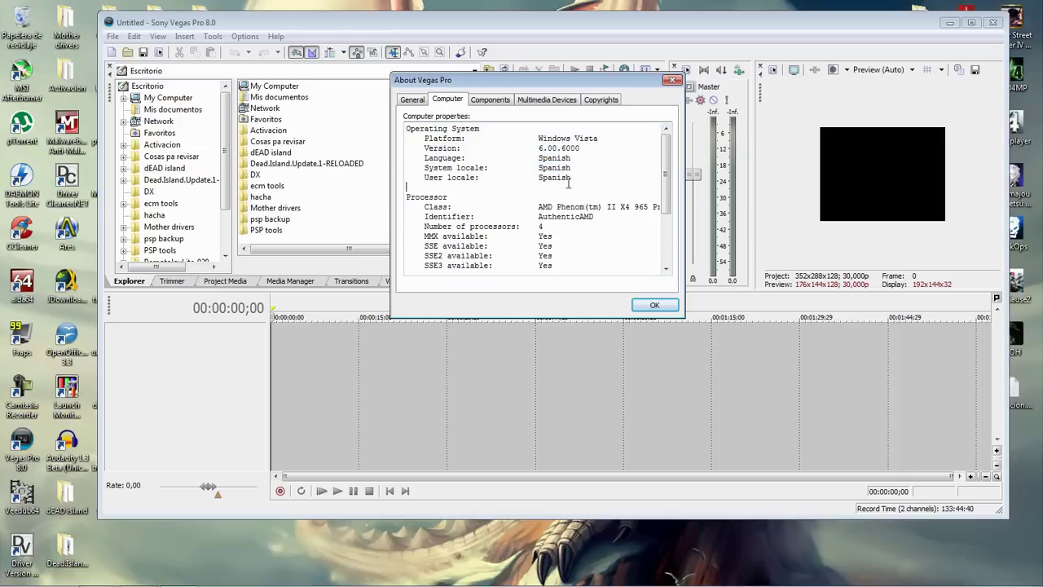
pyautogui.click(656, 305)
# - Add 1a.avi from the desktop to the start of the empty timeline as video and audio tracks
pyautogui.moveTo(359, 26); pyautogui.dragTo(333, 58)
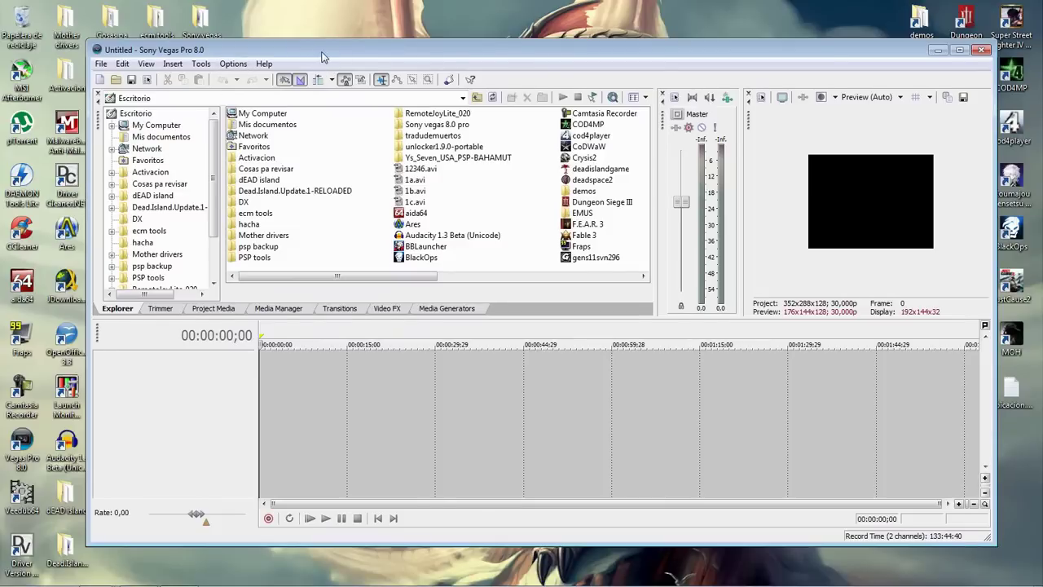
pyautogui.moveTo(324, 56); pyautogui.dragTo(318, 49)
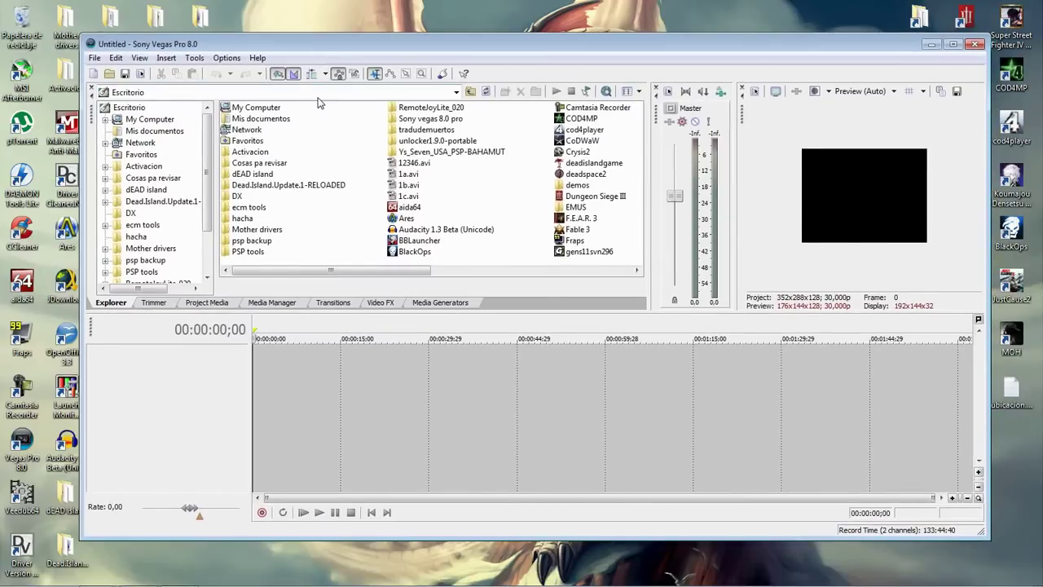
pyautogui.moveTo(368, 45); pyautogui.dragTo(476, 57)
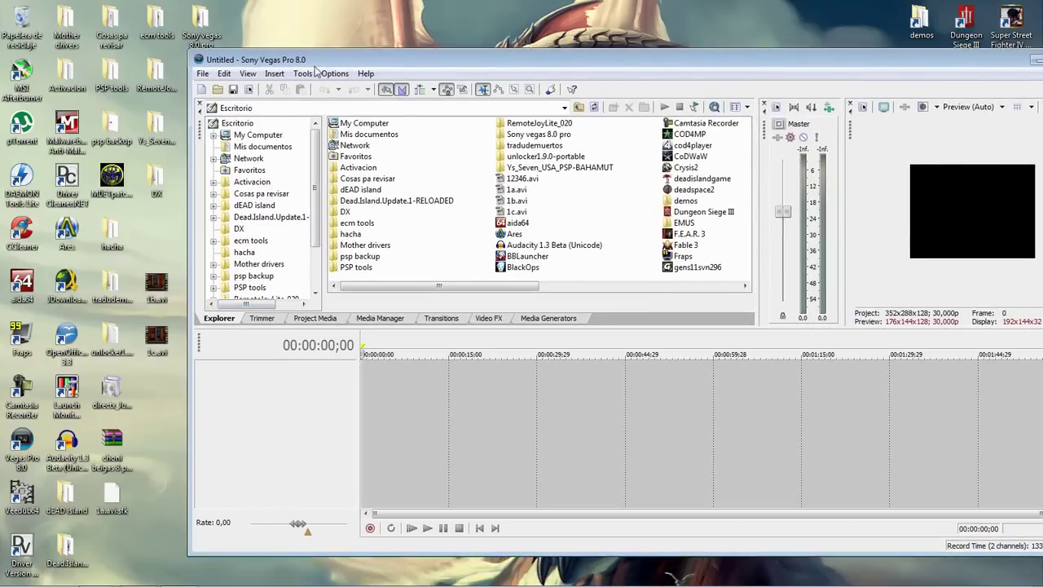
pyautogui.moveTo(329, 65); pyautogui.dragTo(465, 91)
pyautogui.moveTo(247, 176); pyautogui.dragTo(511, 392)
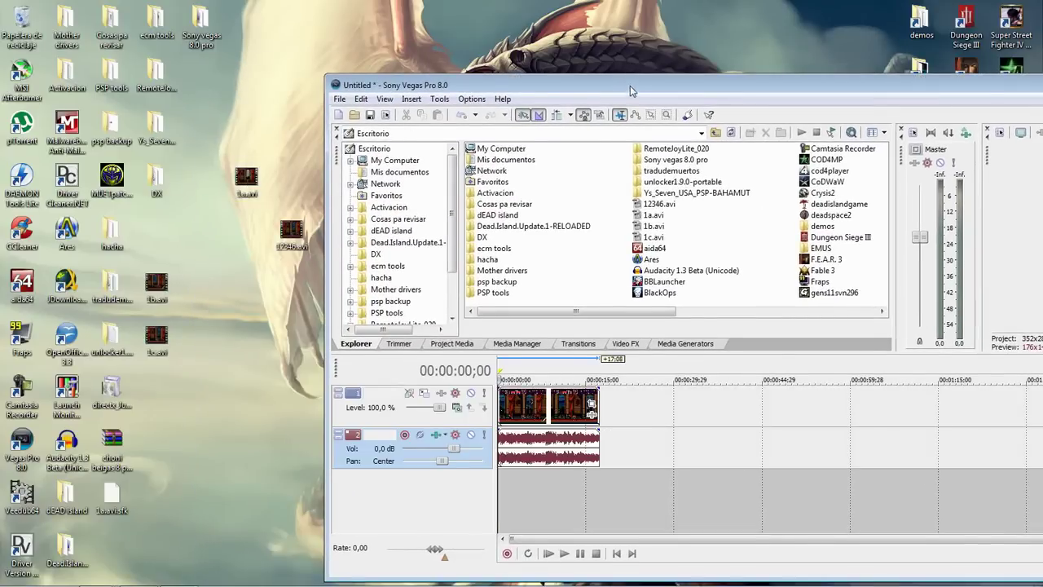
pyautogui.moveTo(630, 85); pyautogui.dragTo(385, 28)
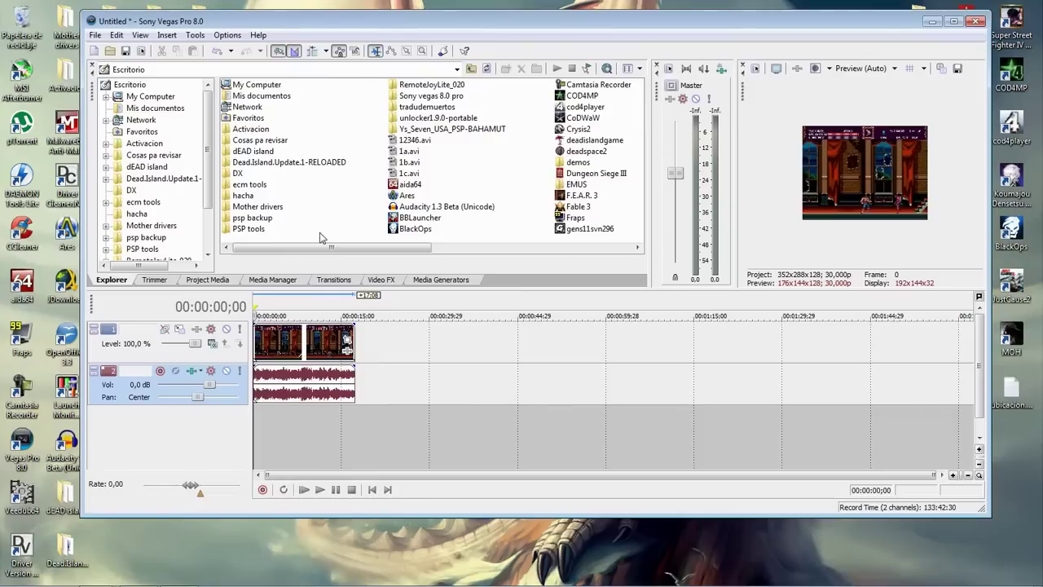
# - Turn off Maintain aspect ratio and enable Force resample in the properties of the 1a.avi video event
pyautogui.click(296, 343)
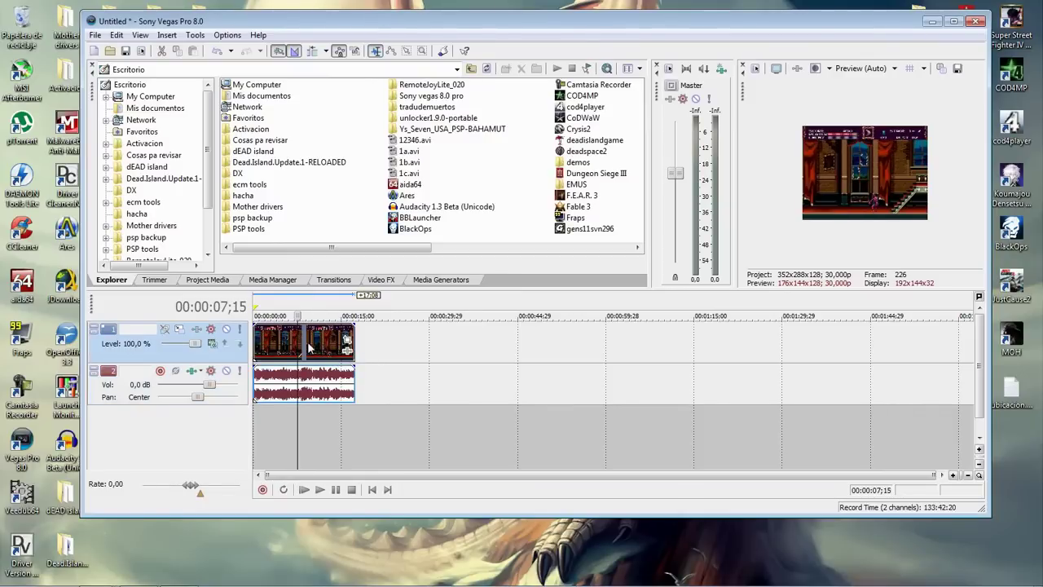
pyautogui.click(323, 381)
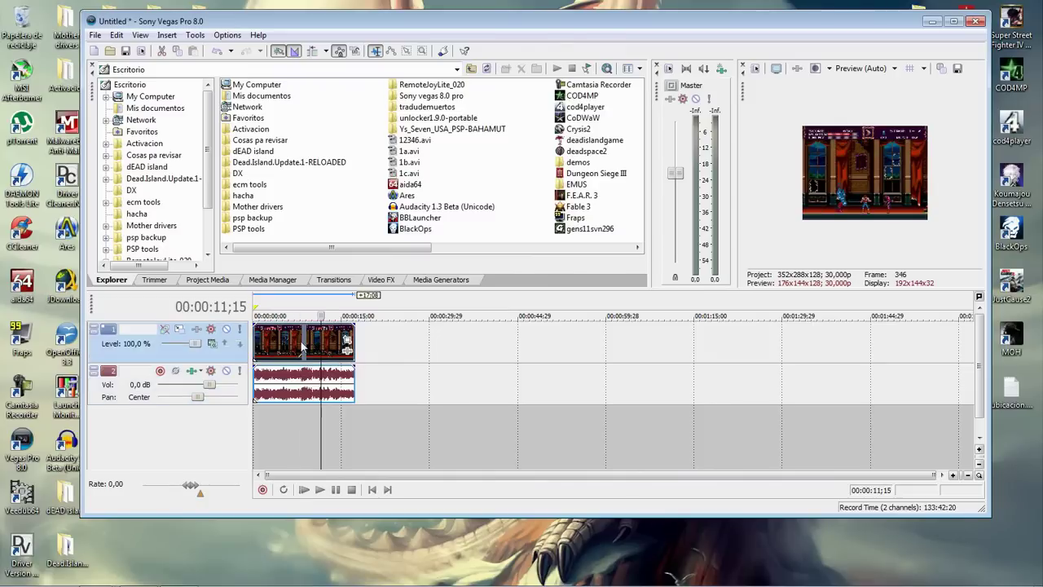
pyautogui.click(302, 343)
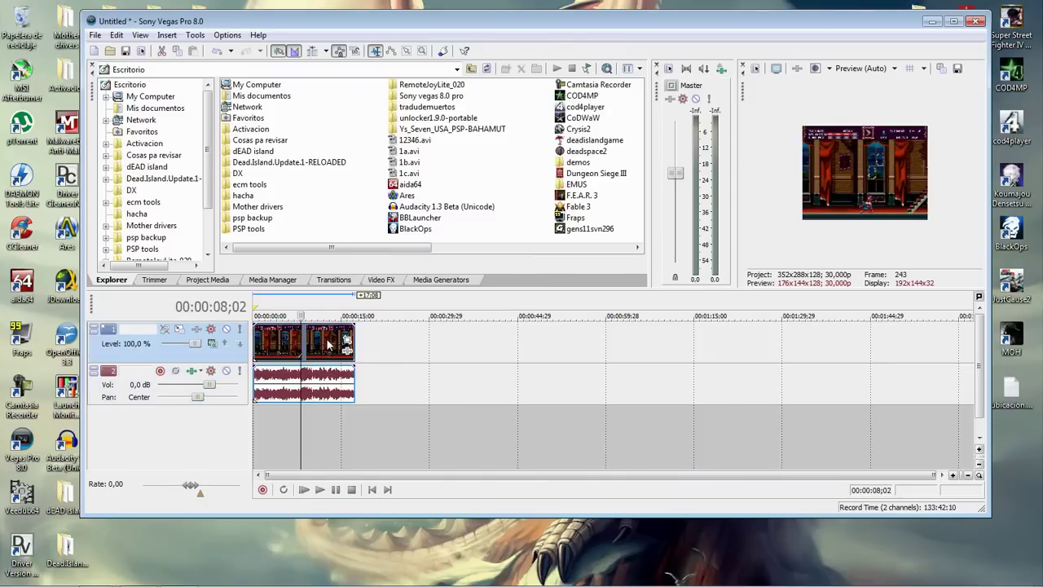
pyautogui.rightClick(328, 346)
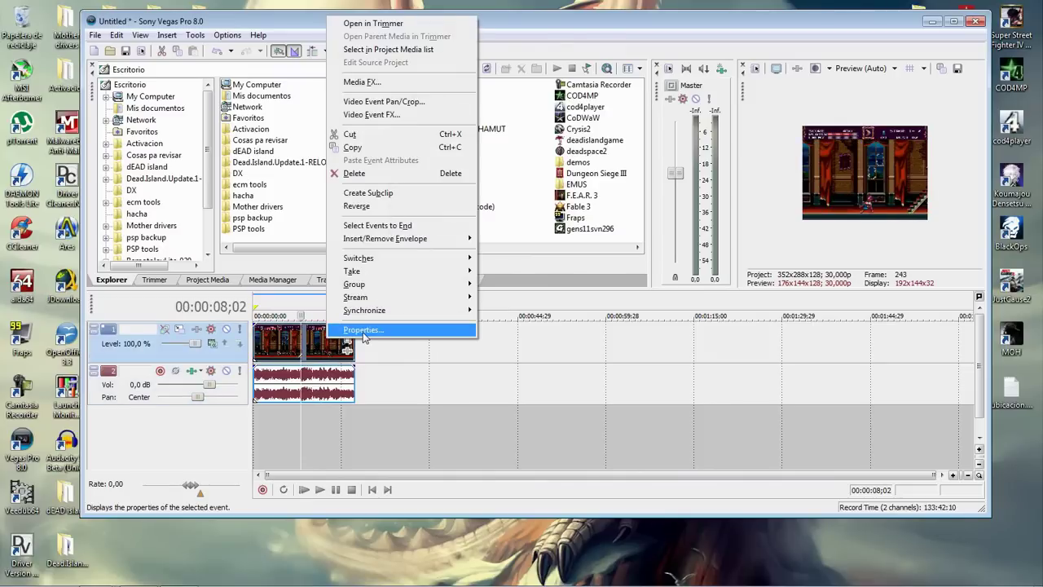
pyautogui.click(367, 330)
pyautogui.moveTo(546, 79); pyautogui.dragTo(549, 86)
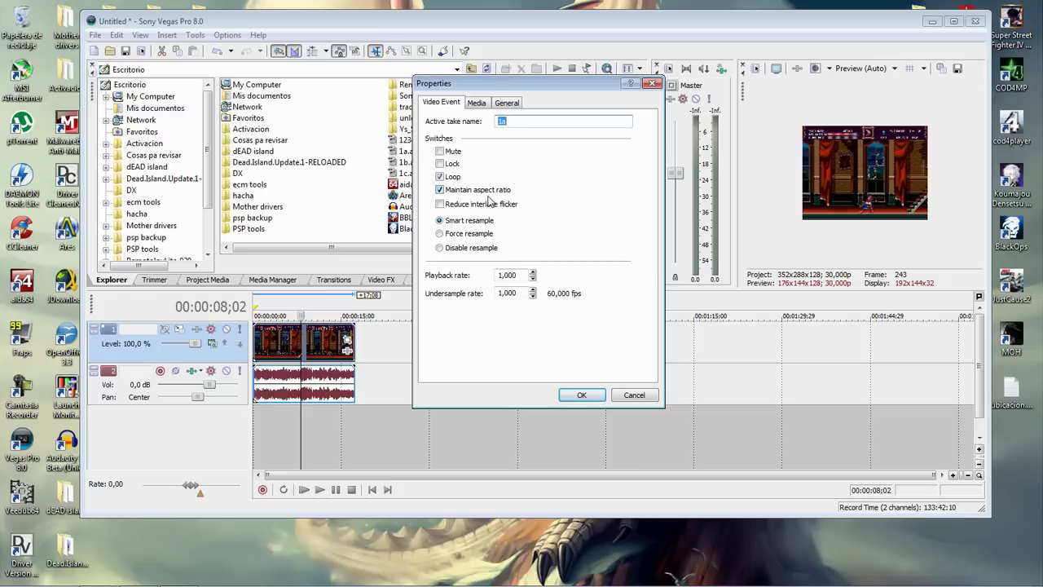
pyautogui.click(440, 190)
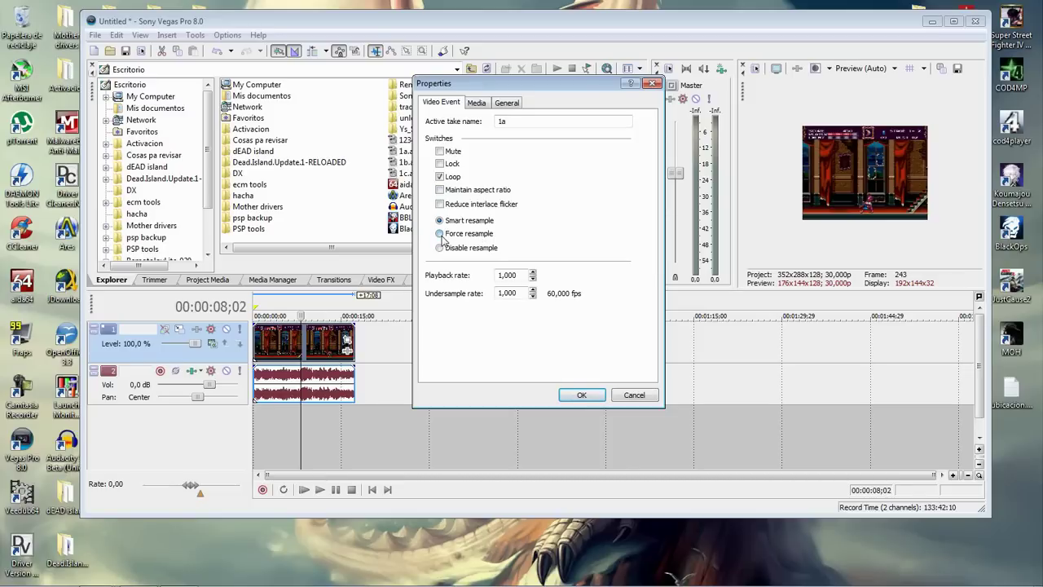
pyautogui.click(441, 234)
pyautogui.click(581, 395)
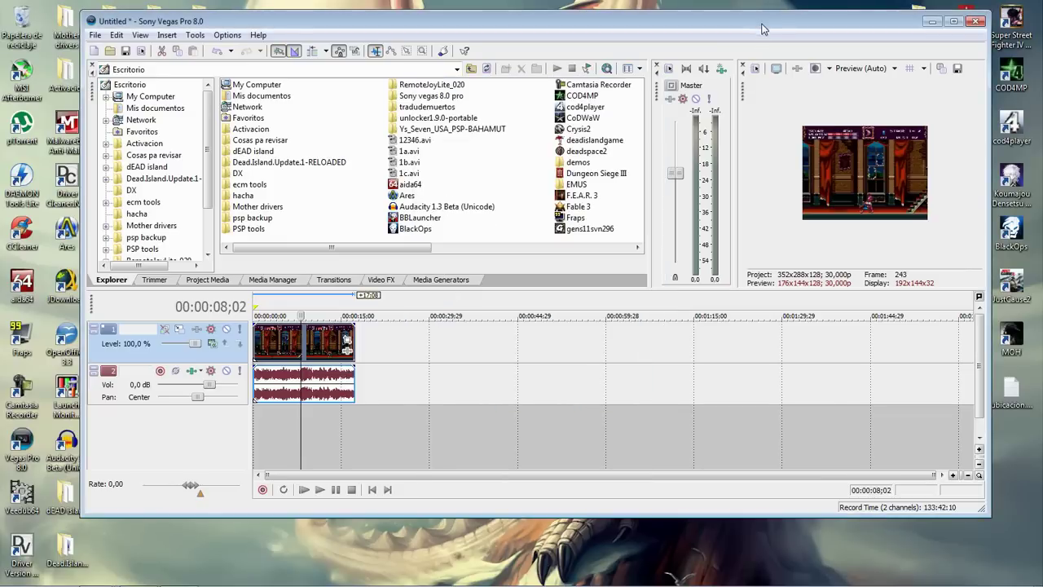
# - Apply the NTSC DV (720x480; 29,970 fps) template in the project's video properties
pyautogui.moveTo(763, 26); pyautogui.dragTo(747, 26)
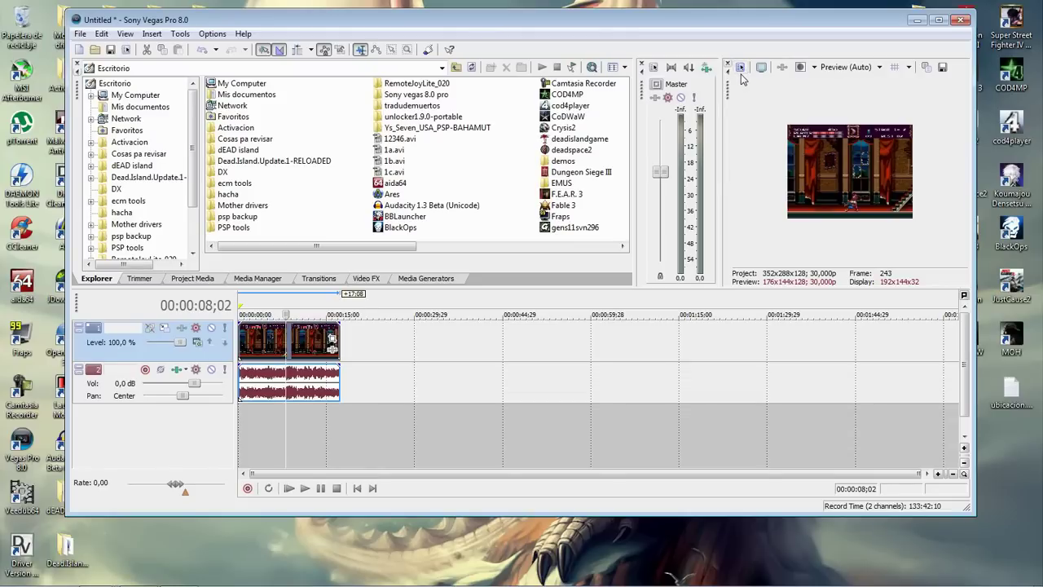
pyautogui.click(80, 34)
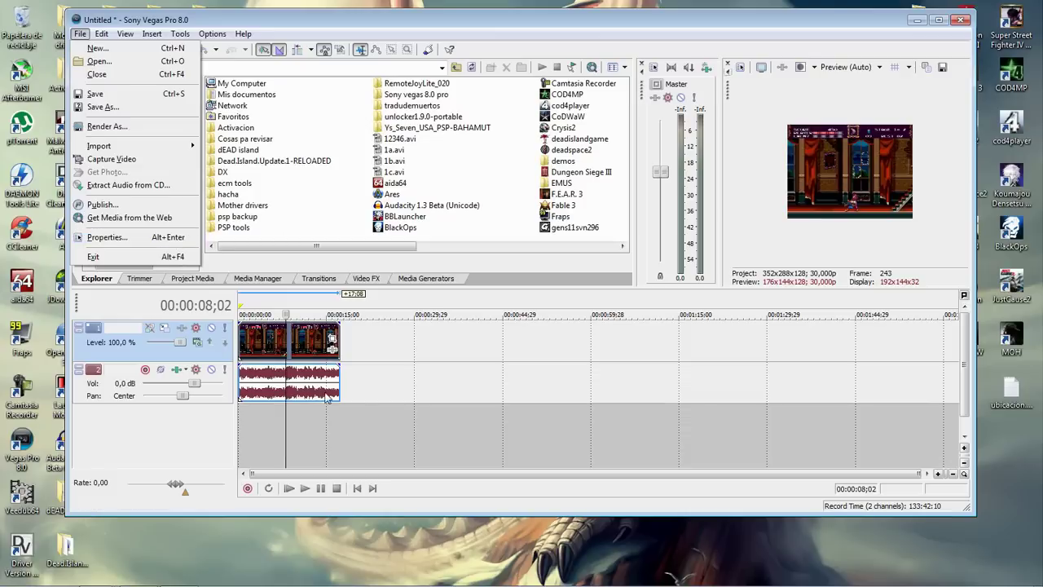
pyautogui.click(386, 412)
pyautogui.hotkey('alt', 'Return')
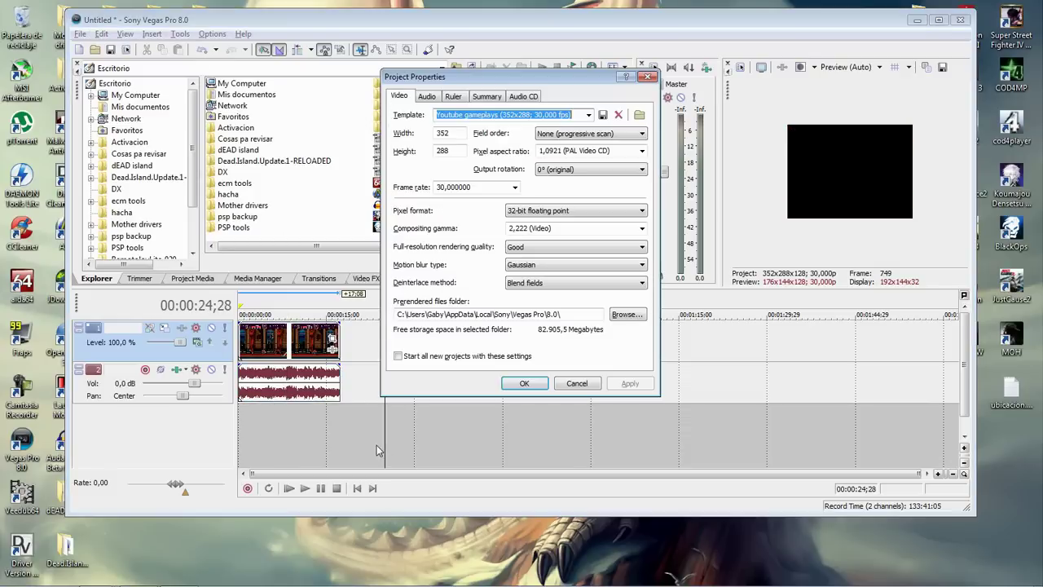
pyautogui.moveTo(542, 82); pyautogui.dragTo(528, 107)
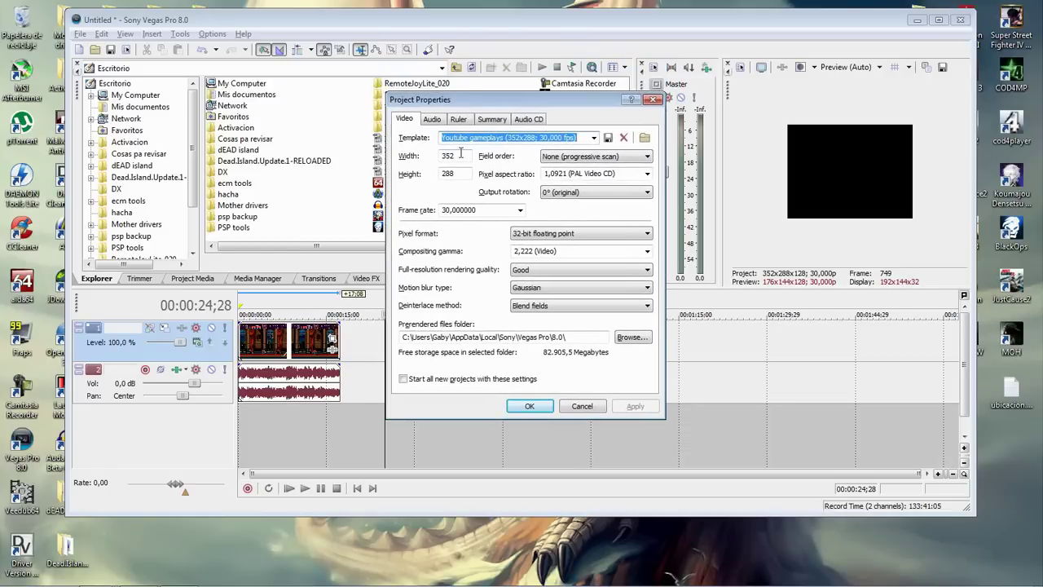
pyautogui.moveTo(462, 101); pyautogui.dragTo(467, 93)
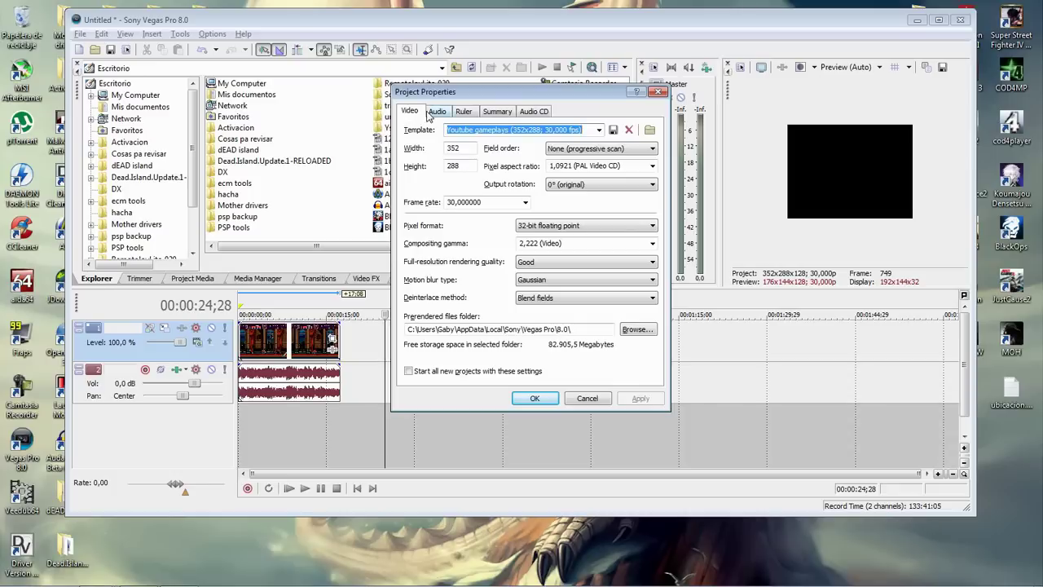
pyautogui.click(430, 114)
pyautogui.click(407, 113)
pyautogui.moveTo(613, 91); pyautogui.dragTo(612, 83)
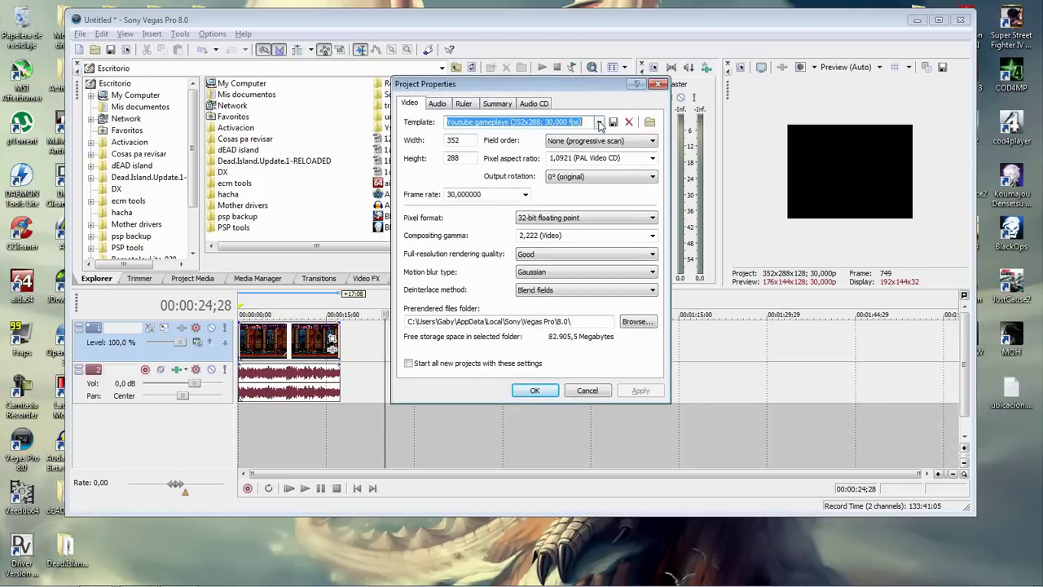
pyautogui.click(600, 122)
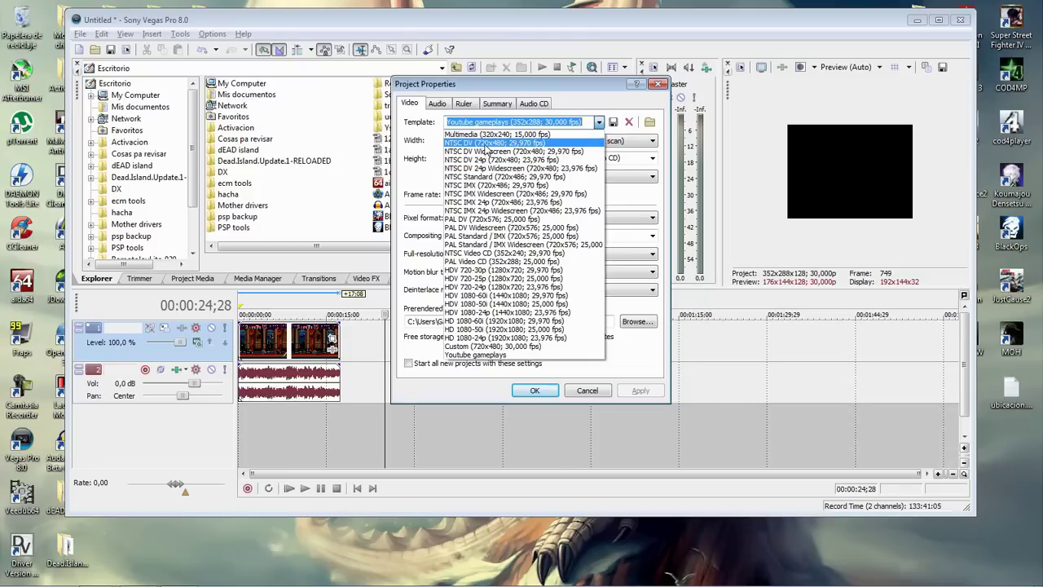
pyautogui.click(486, 144)
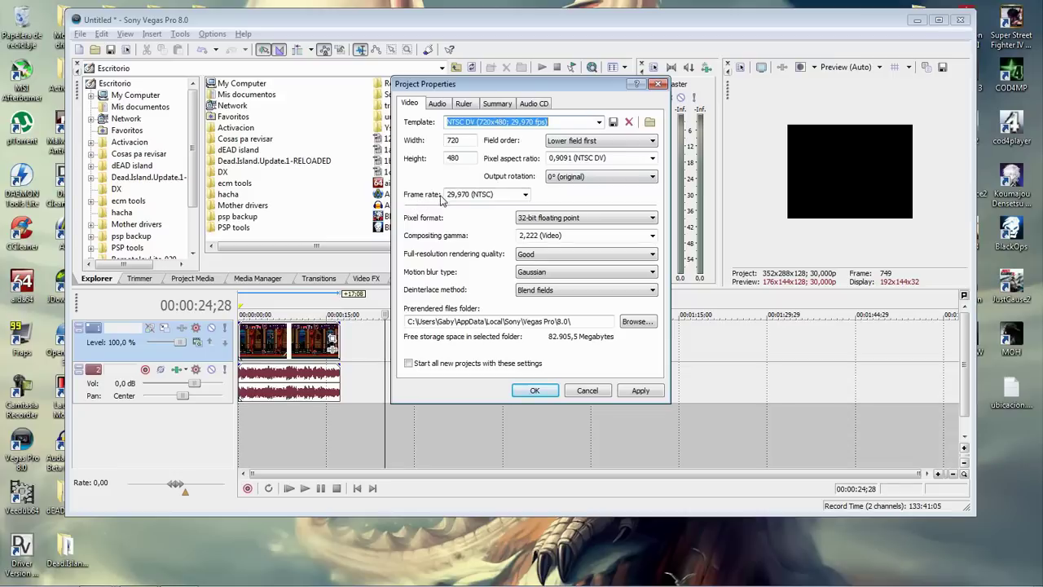
# - Set the project's frame rate to 30 fps
pyautogui.click(499, 194)
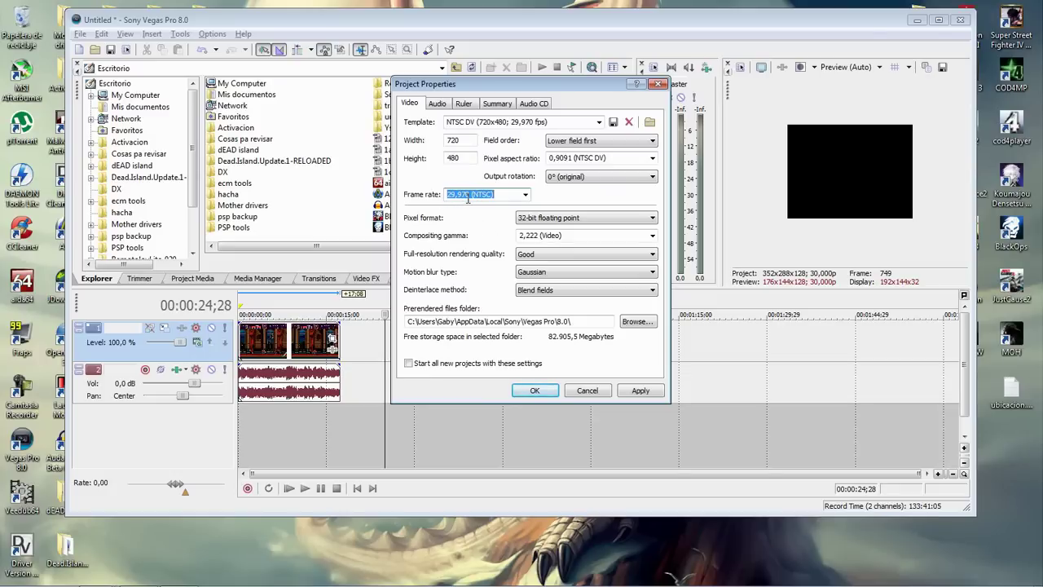
pyautogui.write('3')
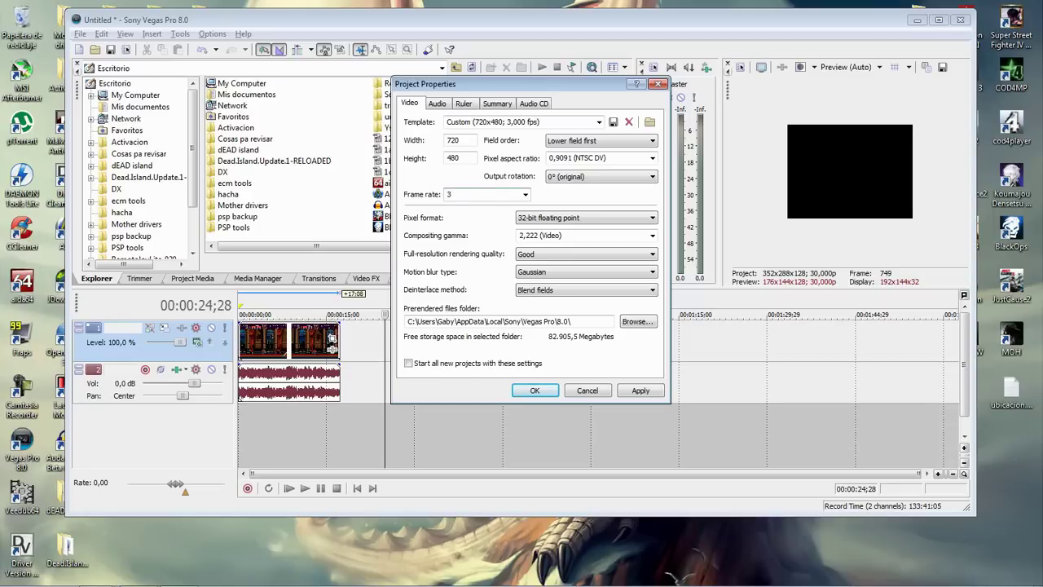
pyautogui.write('0')
# - Try 8-bit pixel format and 1,000 (Linear) compositing gamma, restoring 32-bit floating point and 2,222 (Video) respectively
pyautogui.click(558, 220)
pyautogui.click(559, 220)
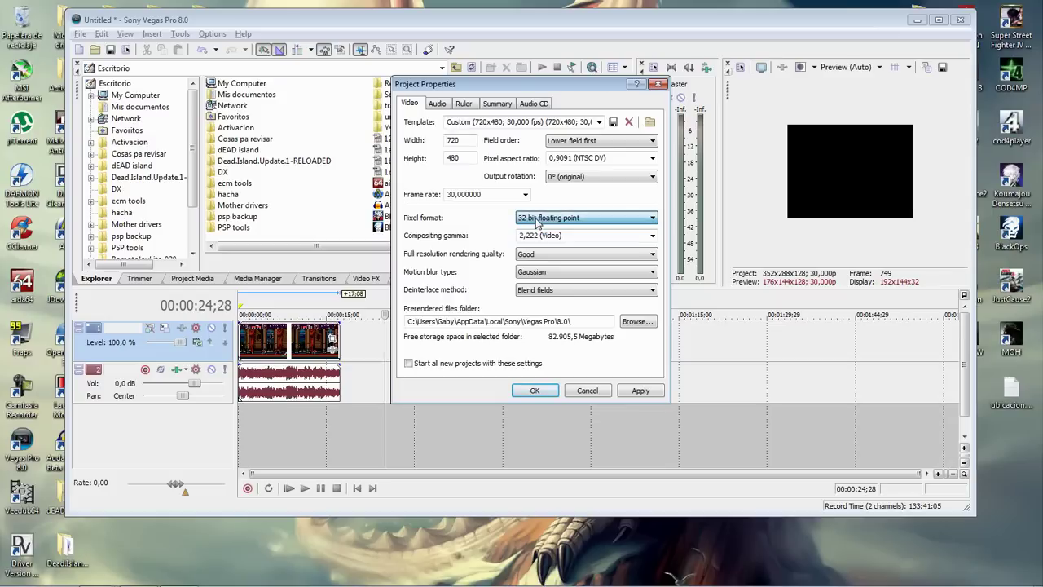
pyautogui.click(538, 220)
pyautogui.click(545, 229)
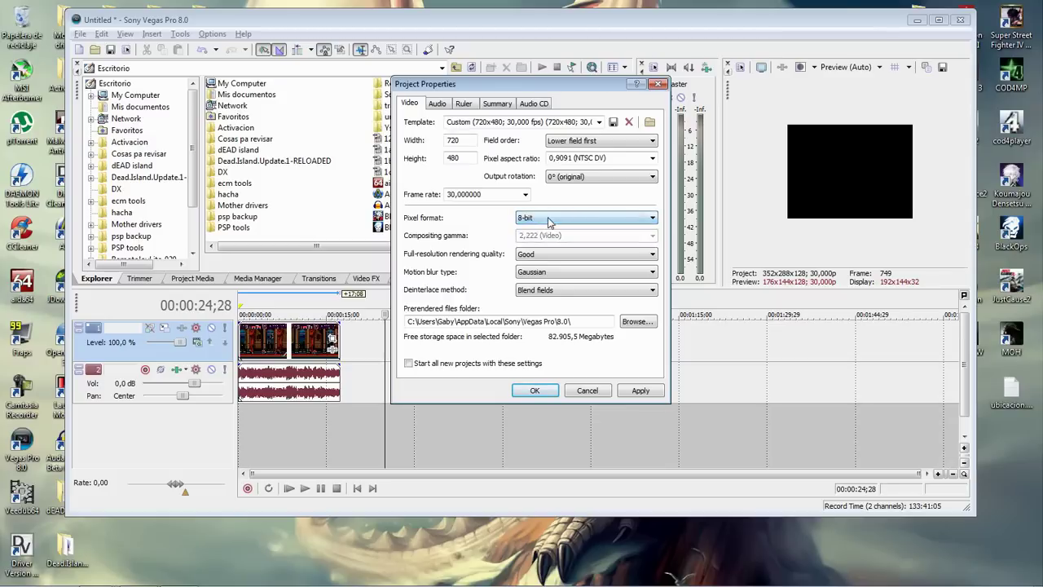
pyautogui.click(548, 218)
pyautogui.click(544, 236)
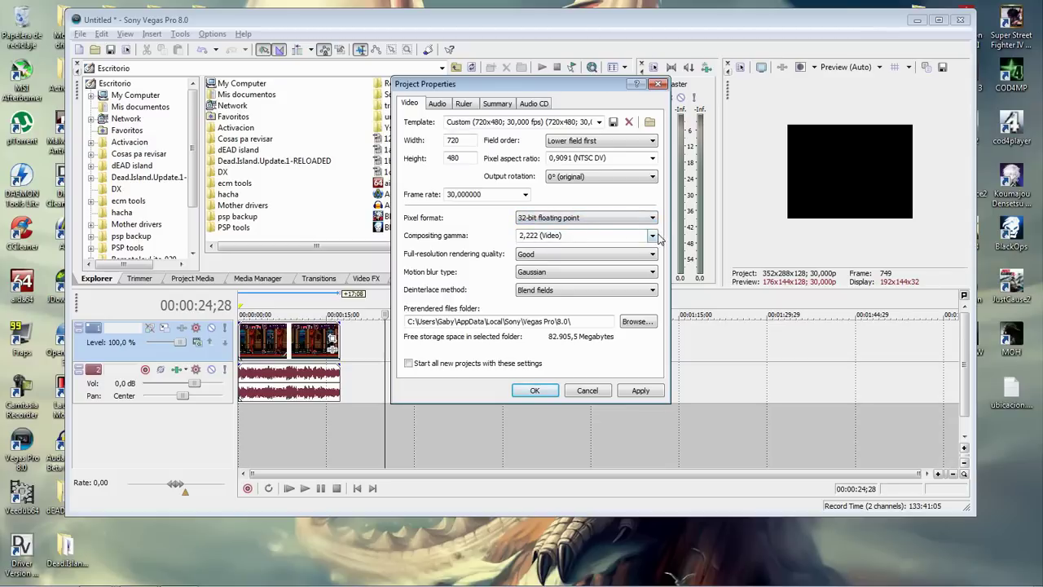
pyautogui.click(654, 236)
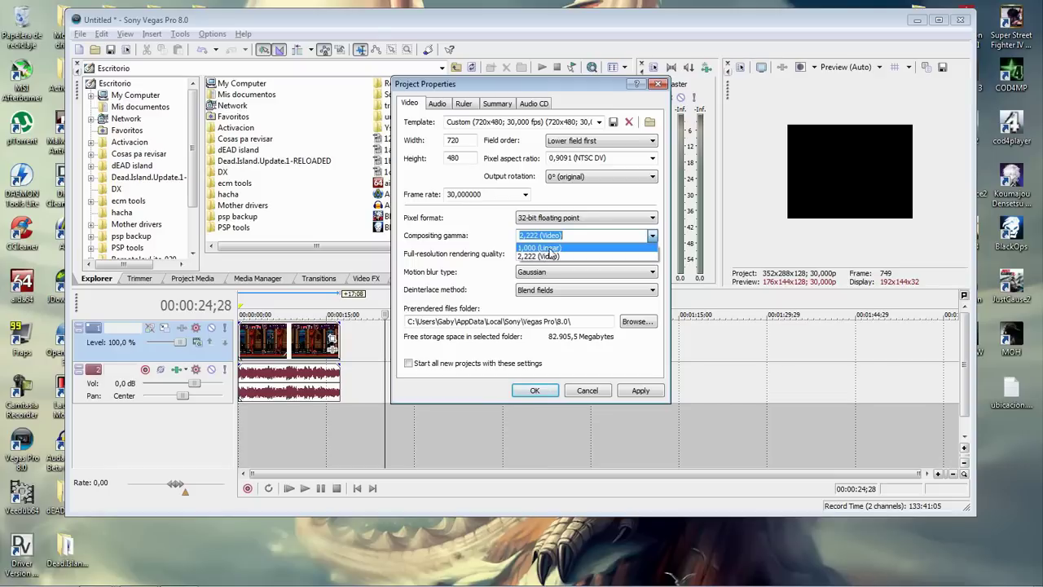
pyautogui.click(539, 248)
pyautogui.click(652, 236)
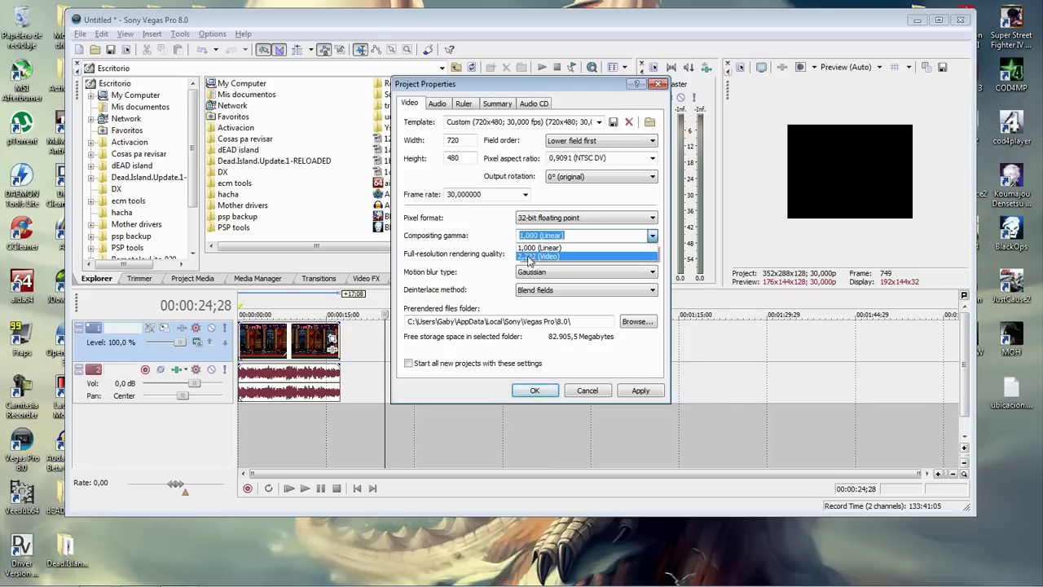
pyautogui.click(538, 258)
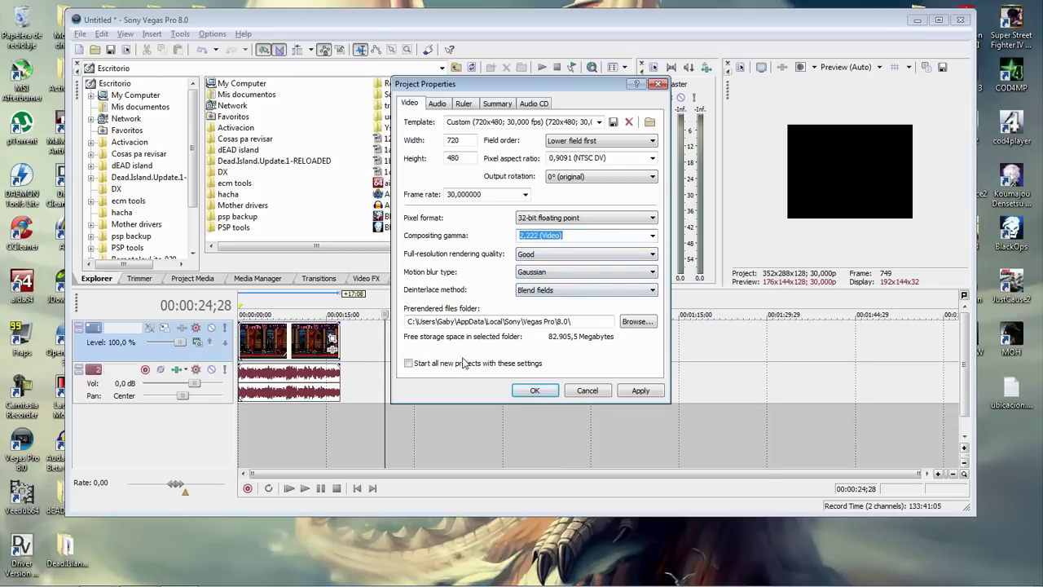
# - Save the current project video settings as a template named weqweqwr, accepting the duplicate of the existing custom template
pyautogui.click(542, 122)
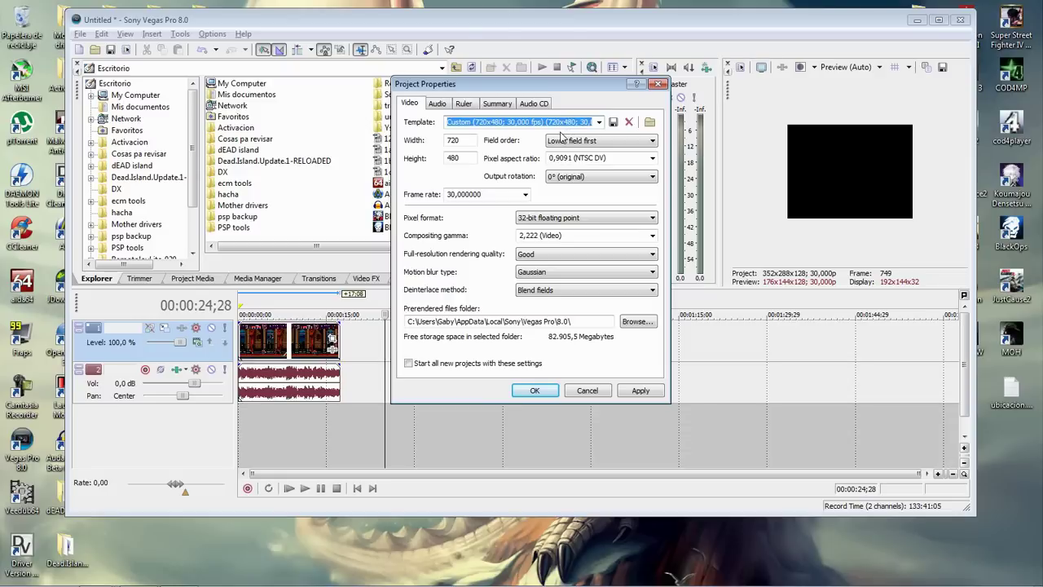
pyautogui.write('weqweqwr')
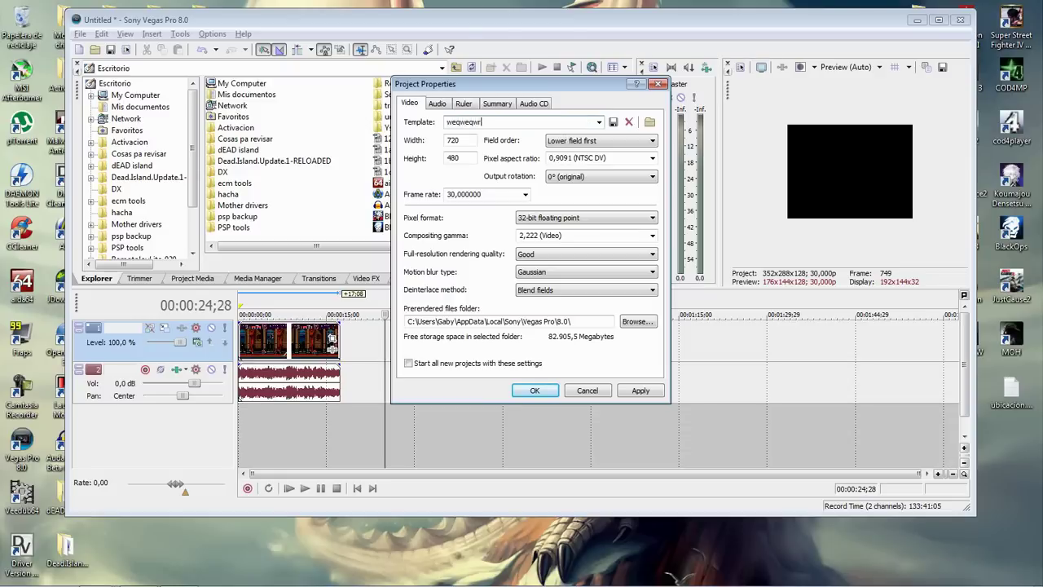
pyautogui.click(614, 122)
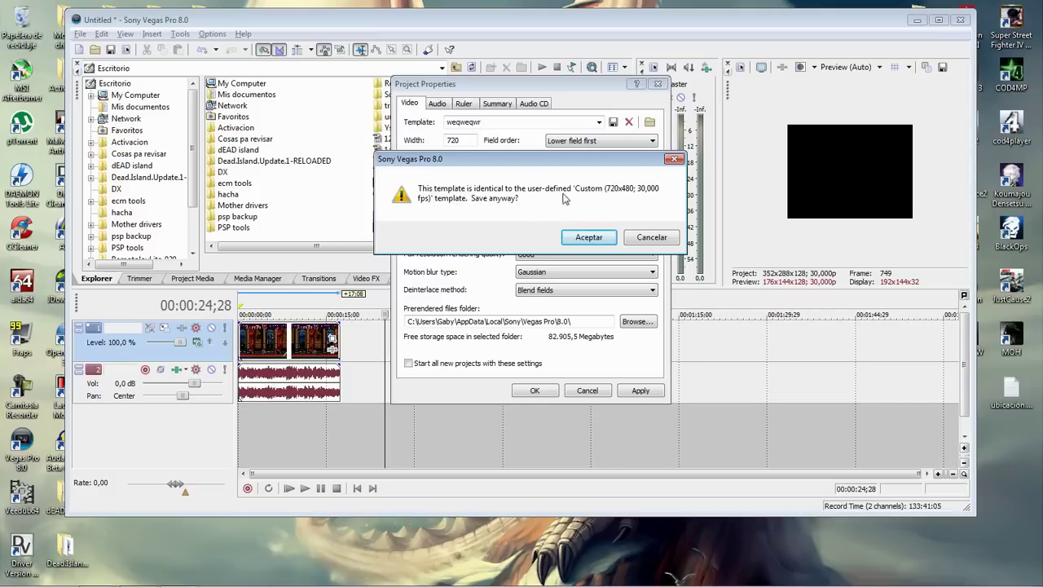
pyautogui.click(590, 239)
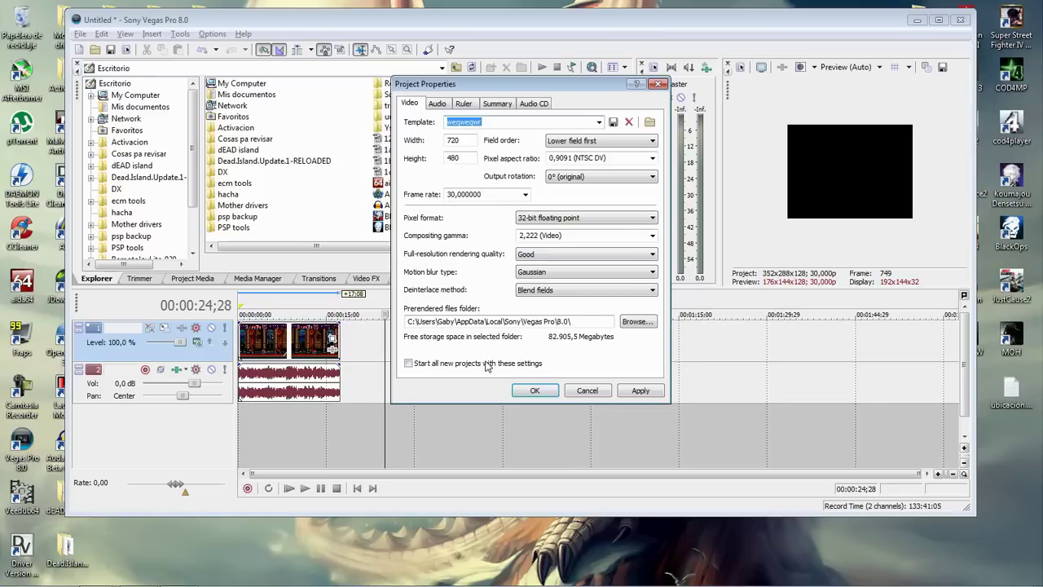
# - Make all new projects start with these settings, and apply the project properties
pyautogui.click(408, 364)
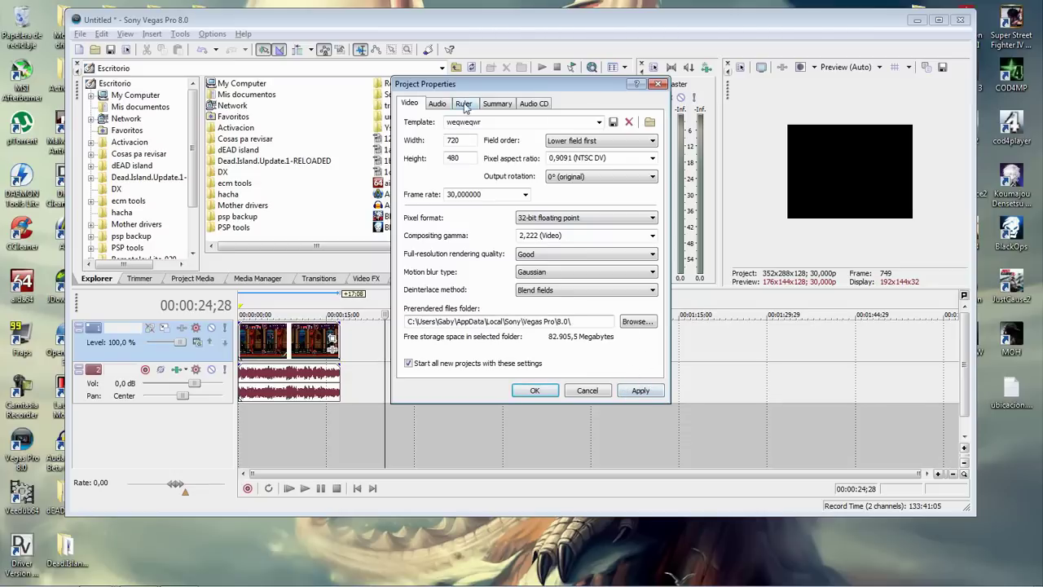
pyautogui.click(642, 396)
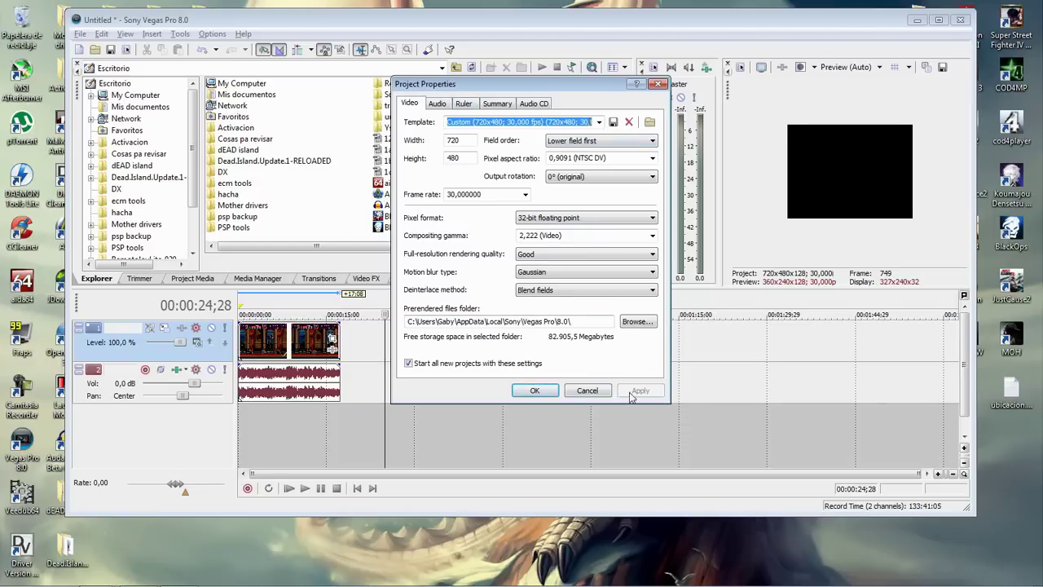
pyautogui.click(536, 391)
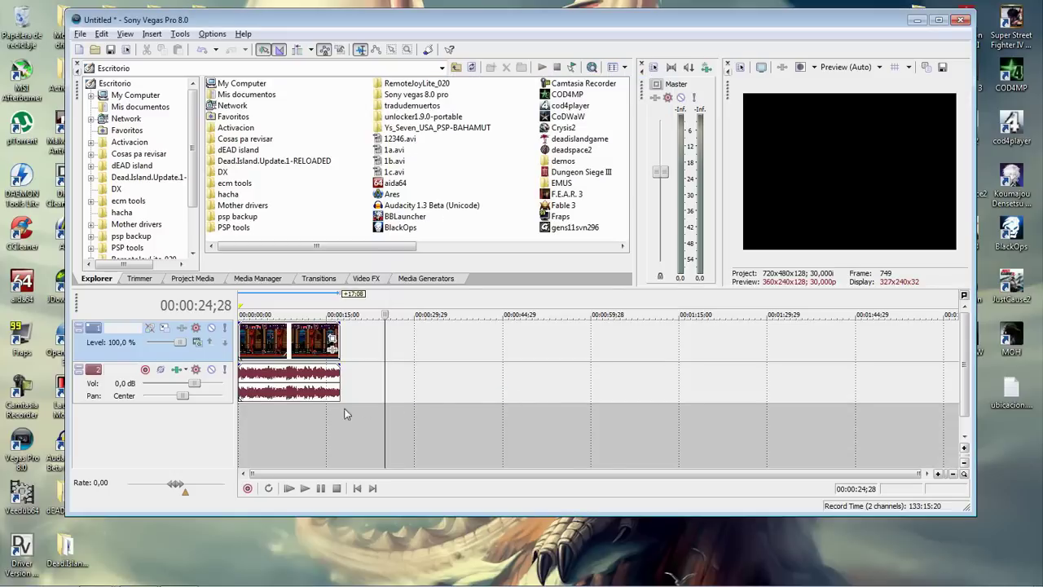
# - Select the timeline range covering the whole clip, from 00:00:00;00 to 00:00:17;08
pyautogui.click(319, 383)
pyautogui.click(295, 347)
pyautogui.click(280, 429)
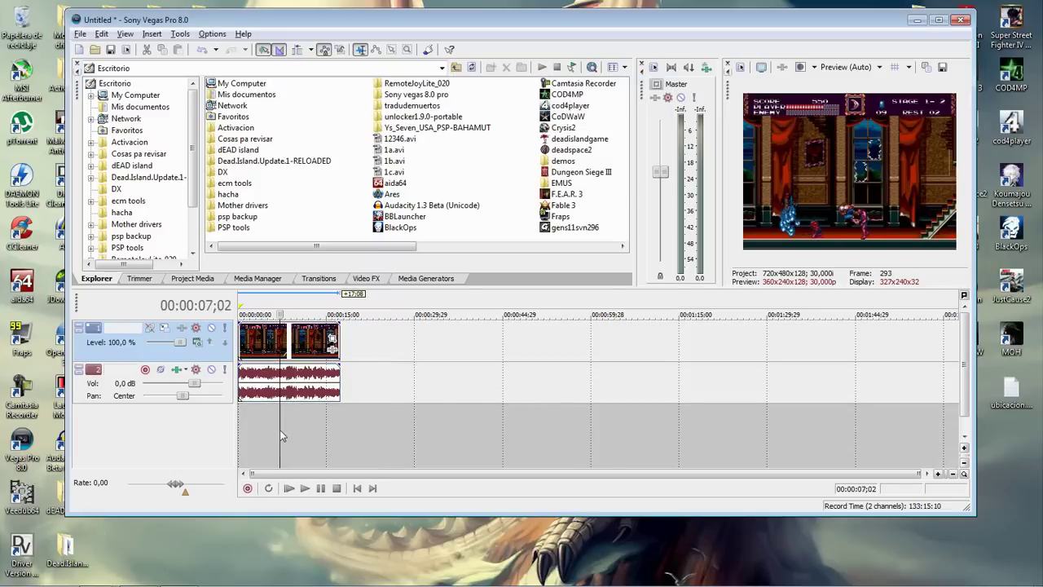
pyautogui.moveTo(337, 429); pyautogui.dragTo(234, 437)
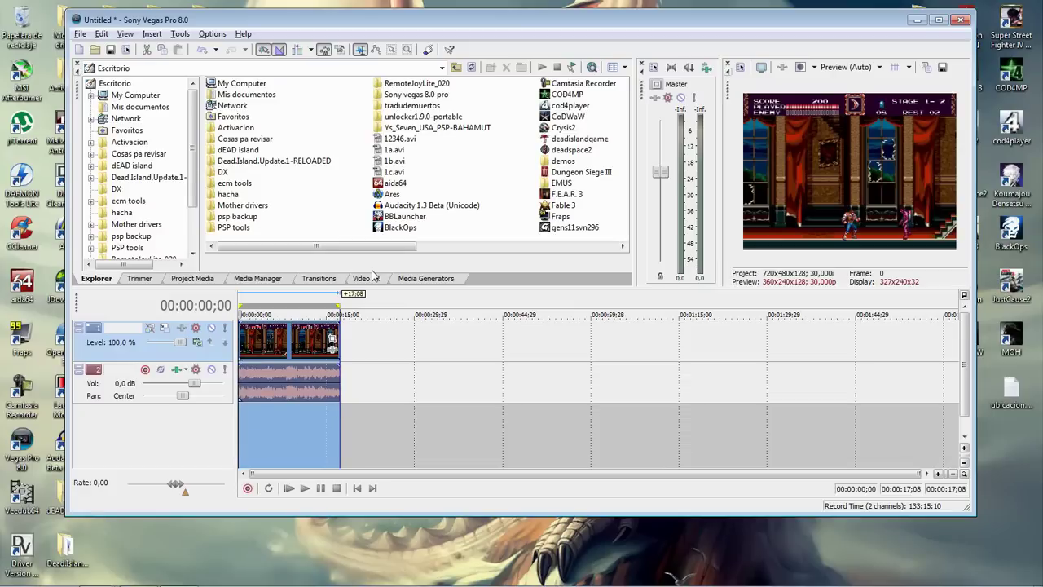
# - Start rendering the selected range, keeping MainConcept AVC/AAC (*.mp4) as the output type
pyautogui.moveTo(477, 30); pyautogui.dragTo(488, 31)
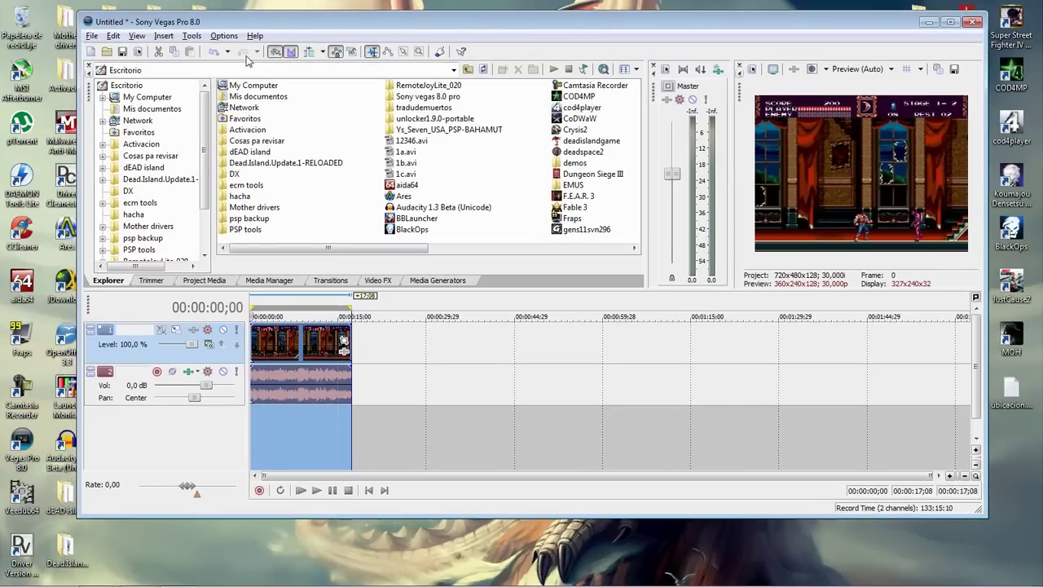
pyautogui.click(92, 37)
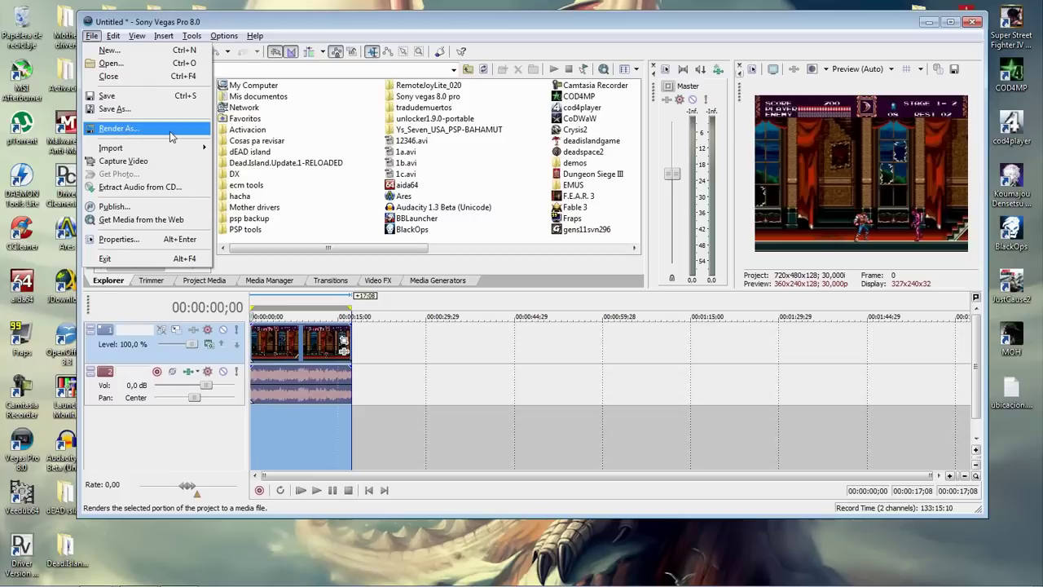
pyautogui.click(128, 130)
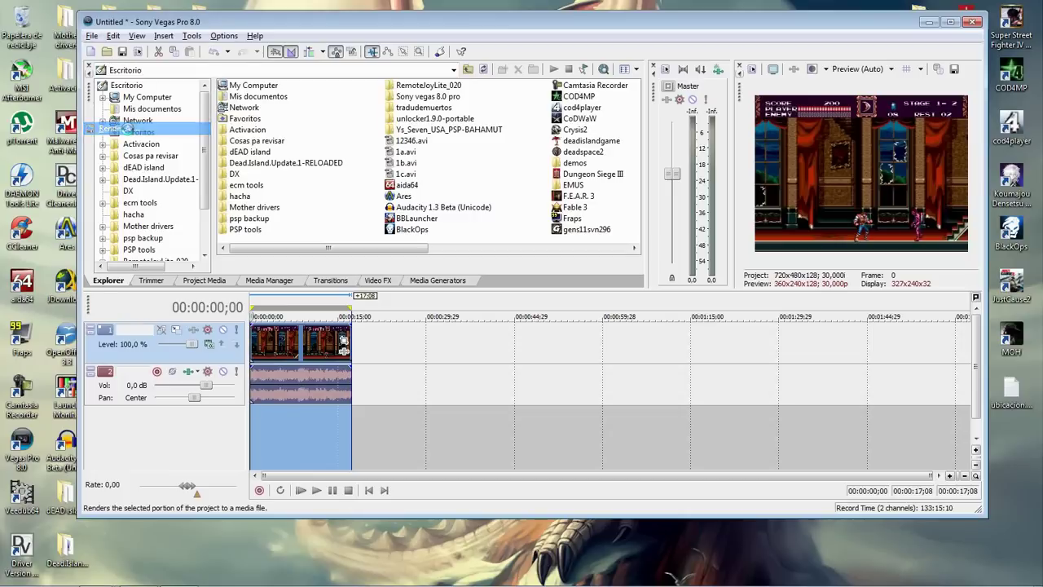
pyautogui.moveTo(431, 54); pyautogui.dragTo(461, 35)
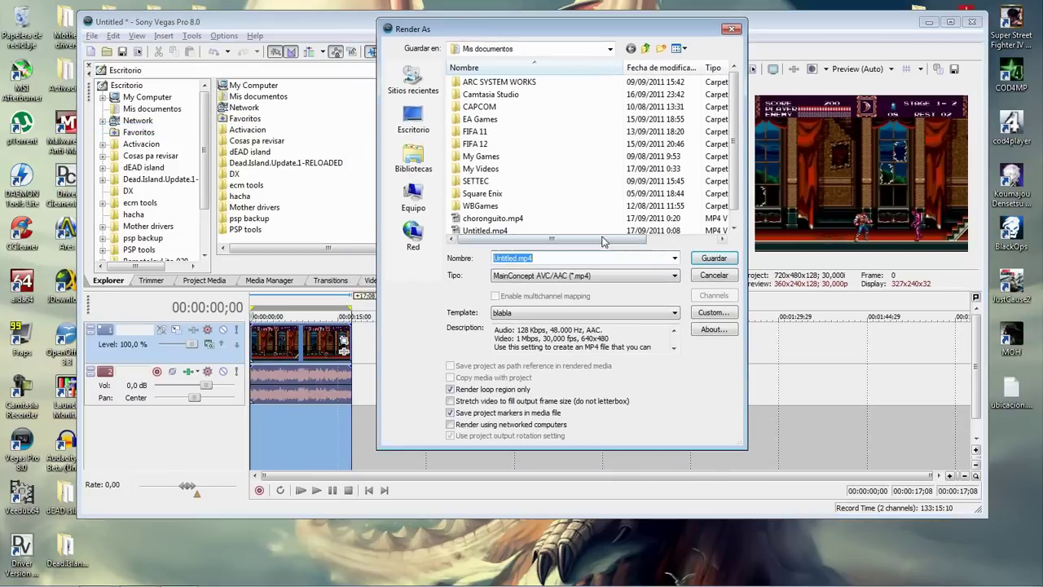
pyautogui.click(587, 277)
pyautogui.click(586, 278)
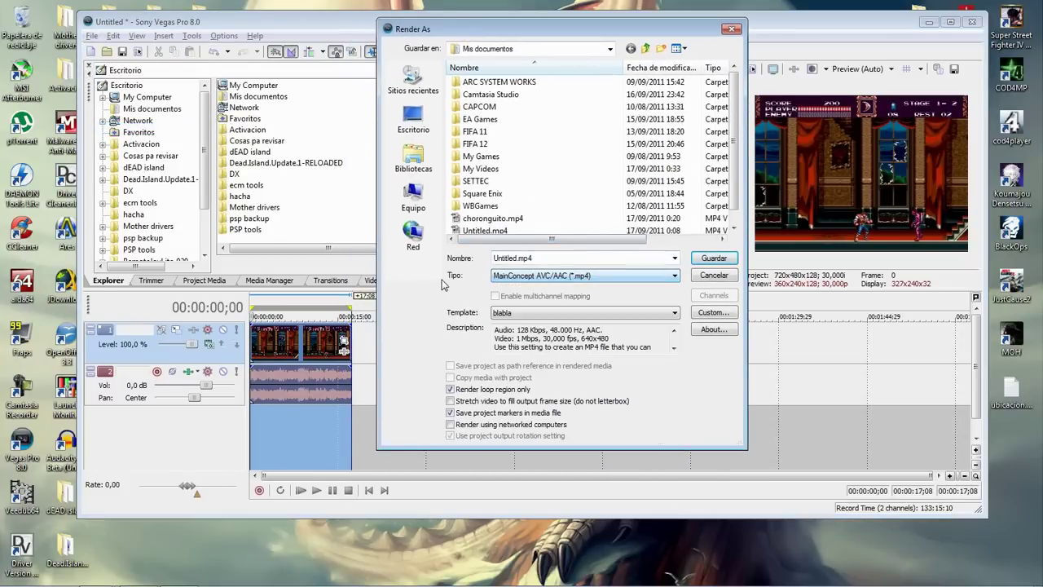
pyautogui.click(618, 277)
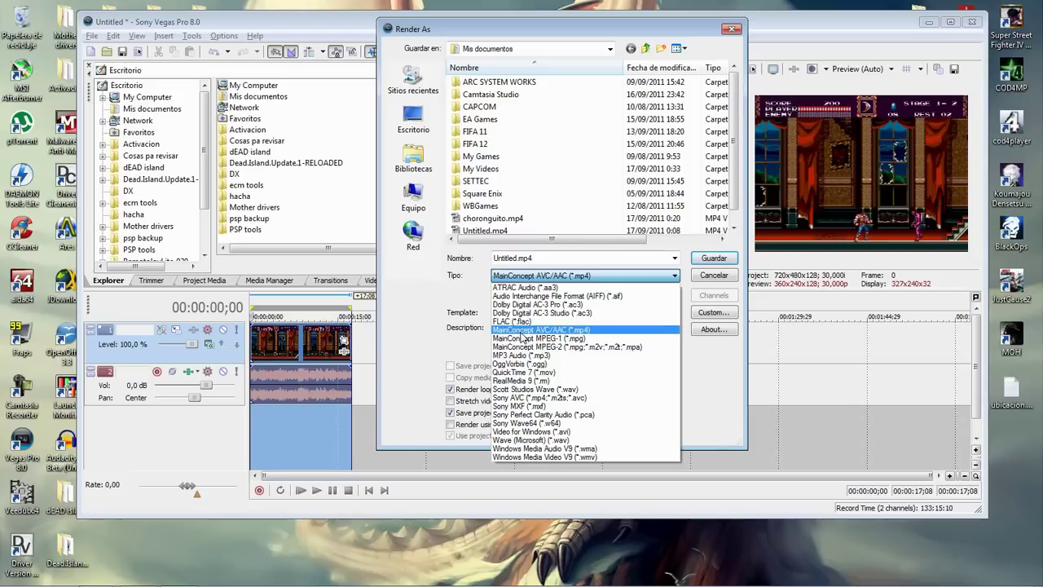
pyautogui.click(587, 331)
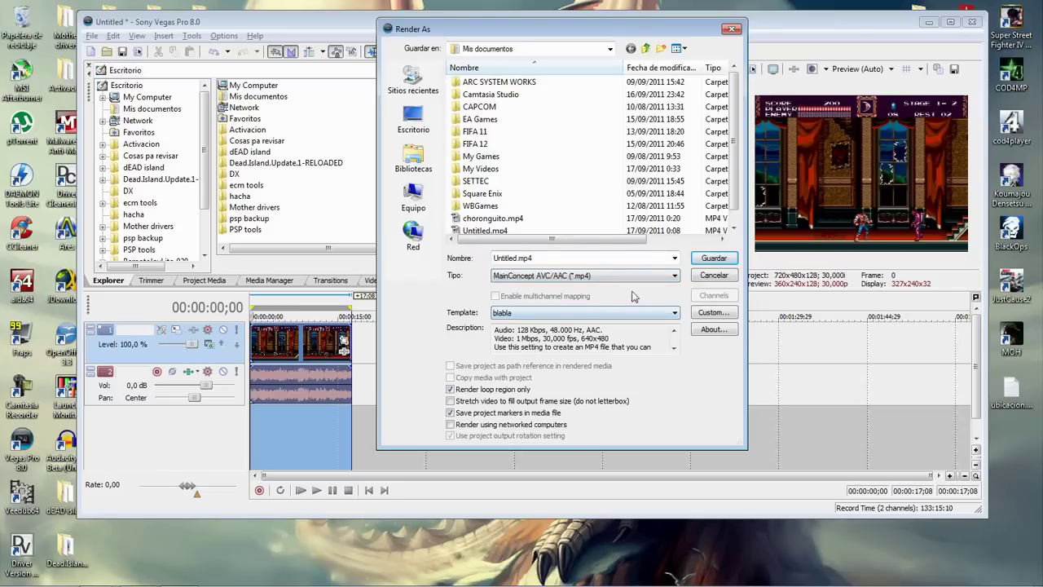
# - Choose the Apple iPod 640x480 Video render template and open its custom video settings
pyautogui.click(677, 314)
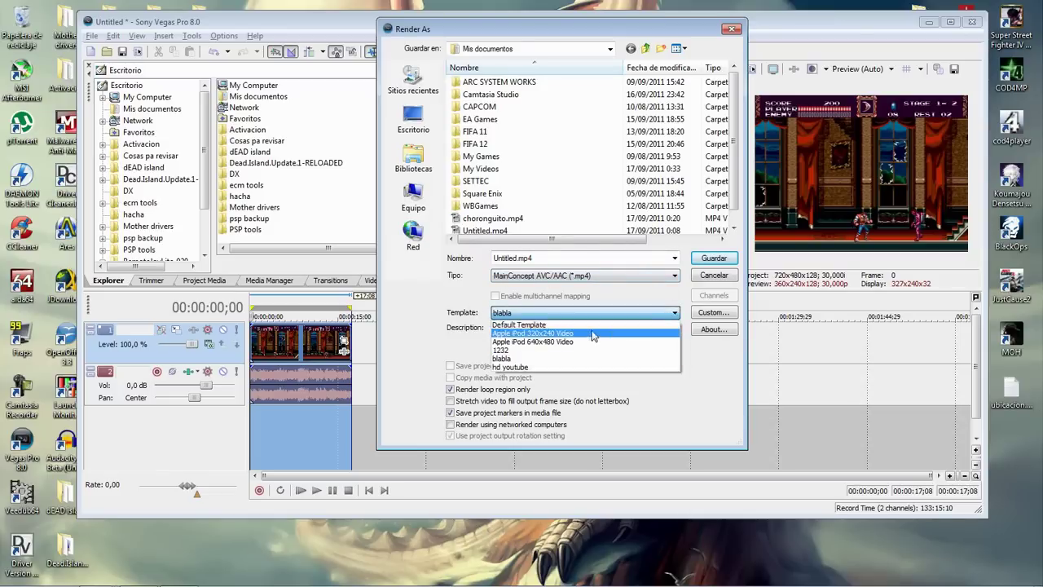
pyautogui.click(524, 342)
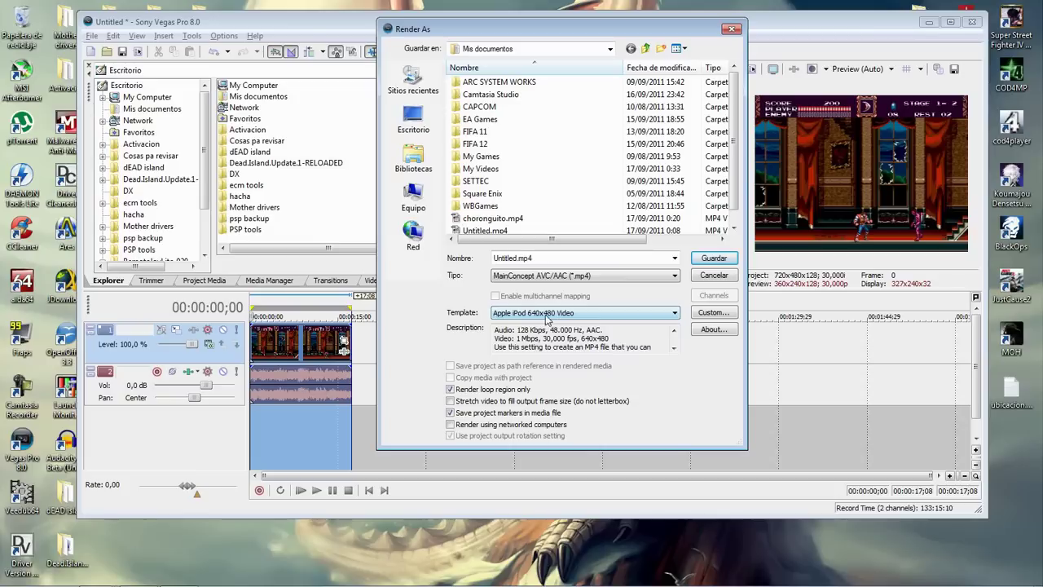
pyautogui.click(713, 313)
pyautogui.moveTo(596, 41); pyautogui.dragTo(675, 60)
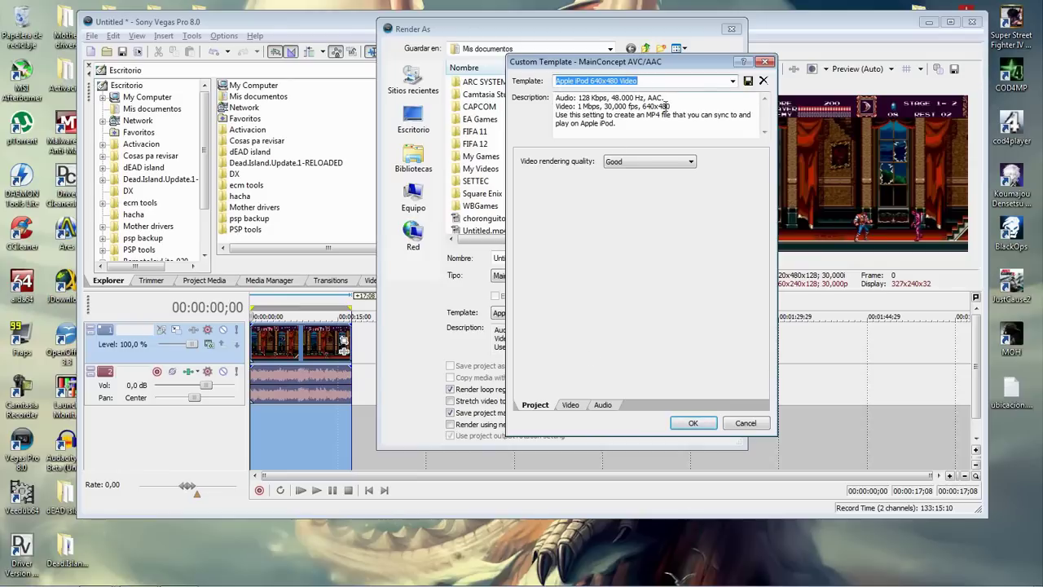
pyautogui.moveTo(649, 124); pyautogui.dragTo(555, 98)
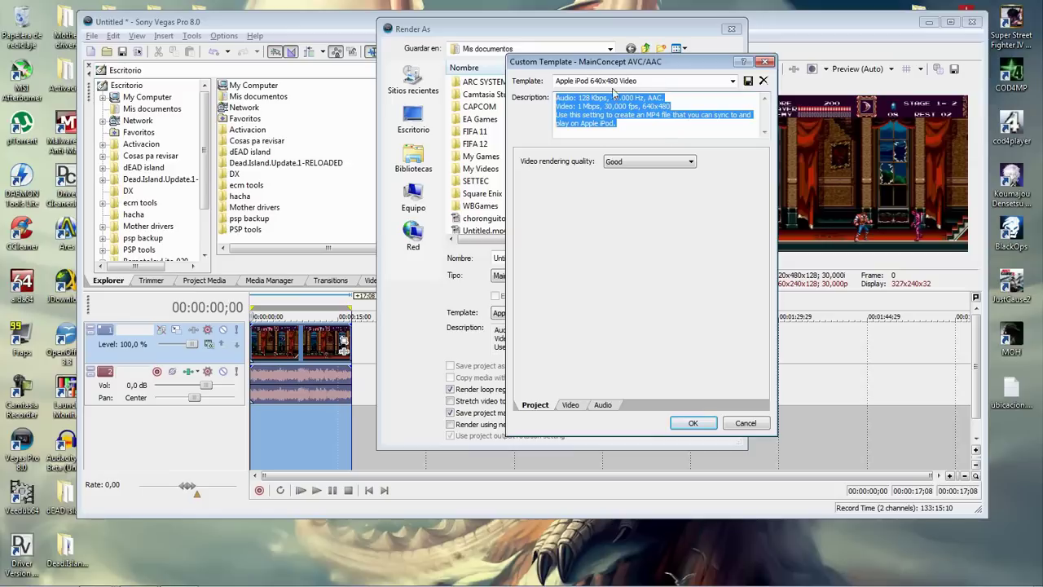
pyautogui.moveTo(632, 61); pyautogui.dragTo(621, 53)
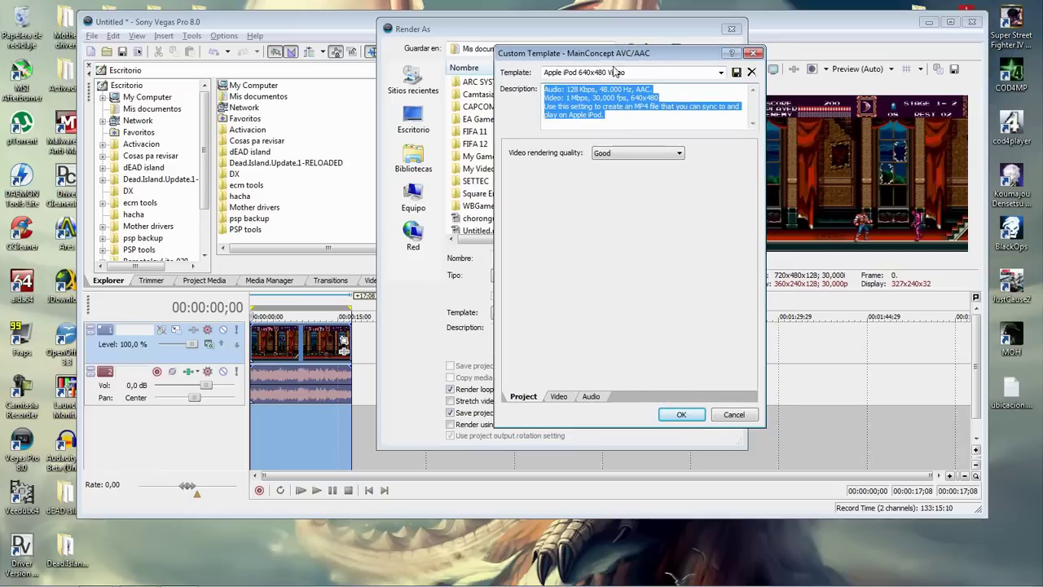
pyautogui.click(559, 397)
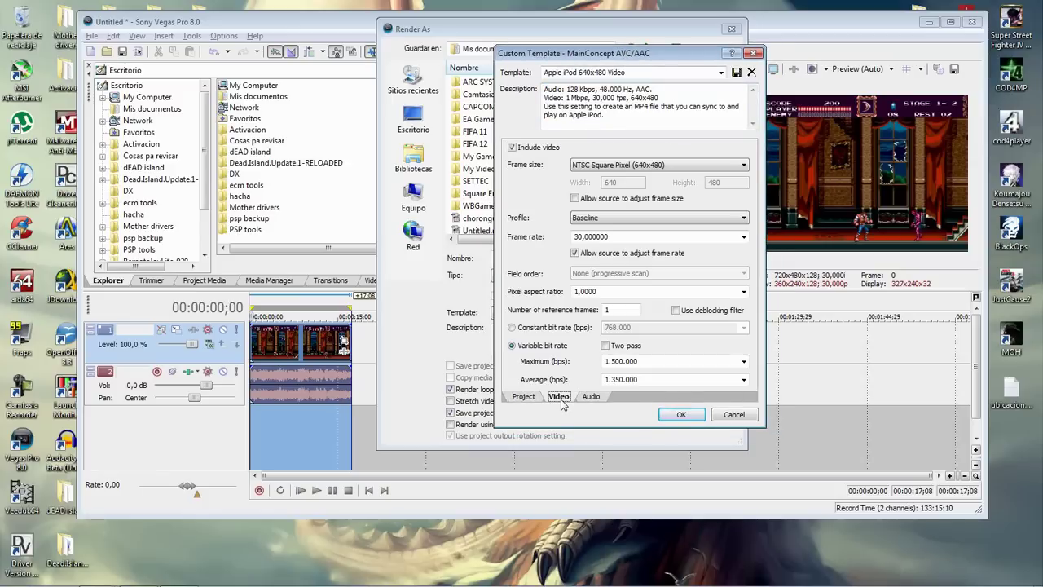
pyautogui.moveTo(597, 61); pyautogui.dragTo(597, 66)
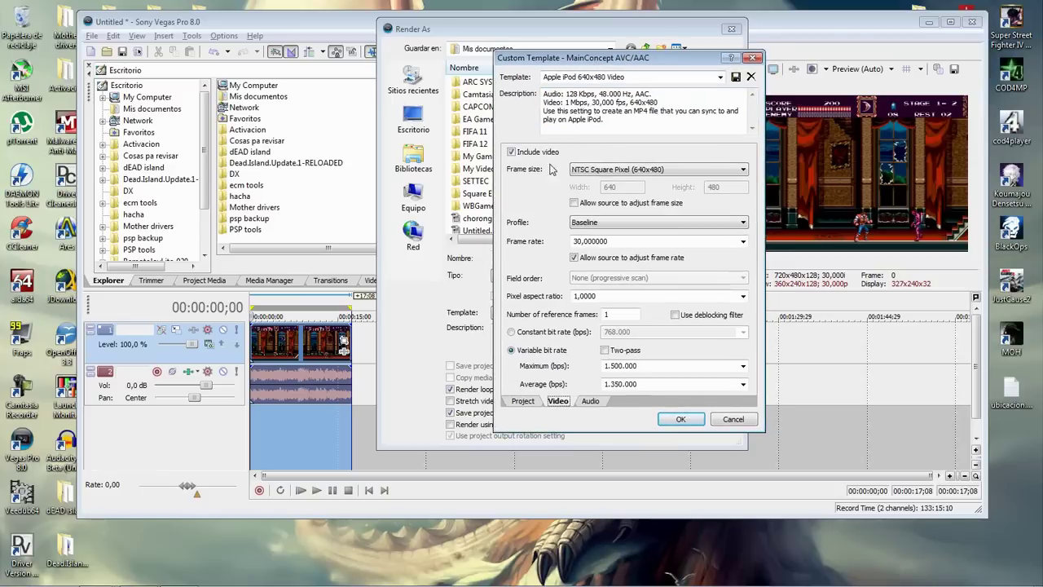
# - Try a custom frame size for the render template, restoring NTSC Square Pixel (640x480)
pyautogui.click(604, 171)
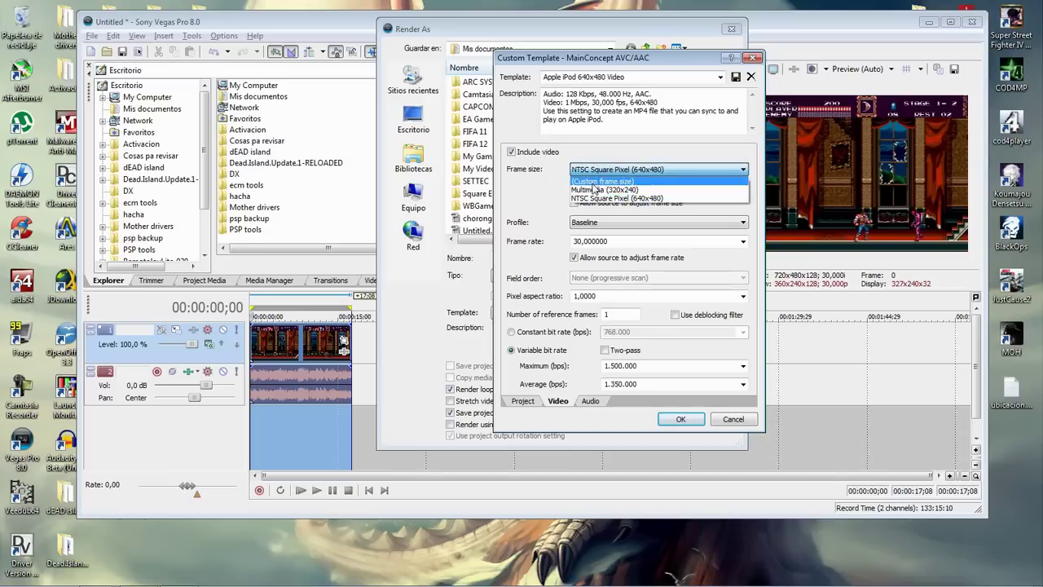
pyautogui.click(604, 181)
pyautogui.moveTo(623, 188); pyautogui.dragTo(598, 190)
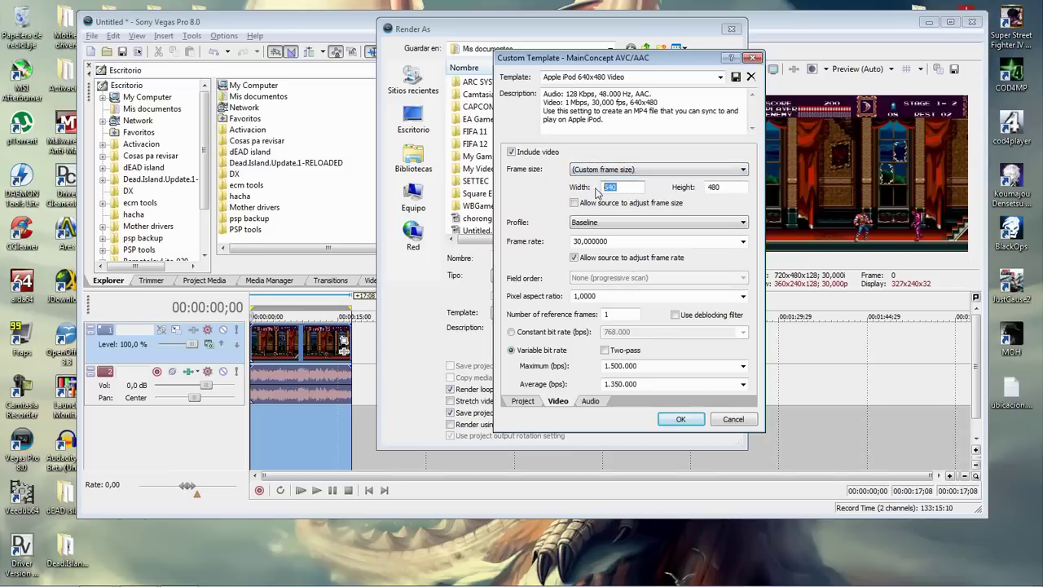
pyautogui.doubleClick(710, 187)
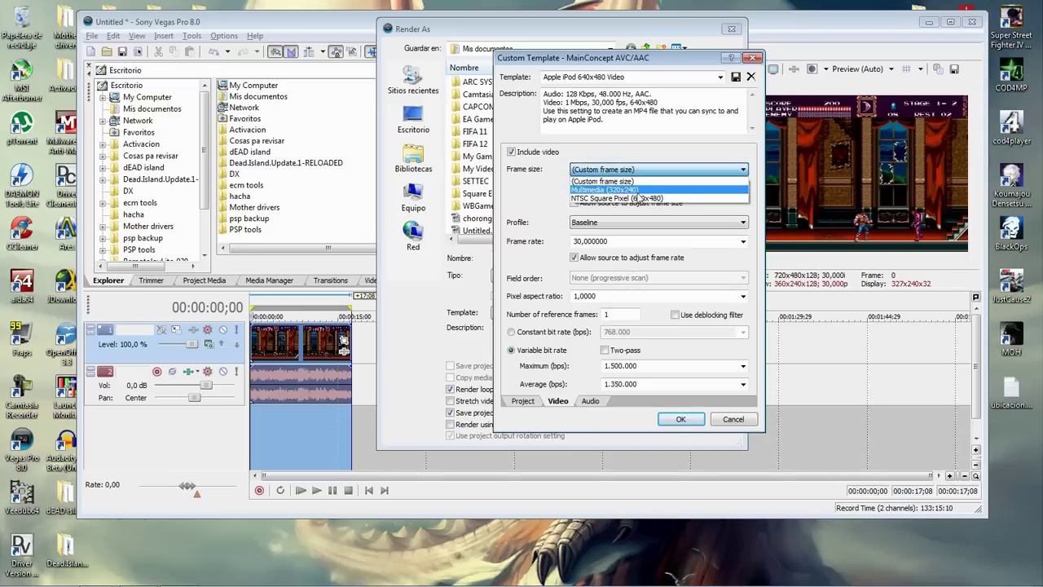
pyautogui.click(644, 199)
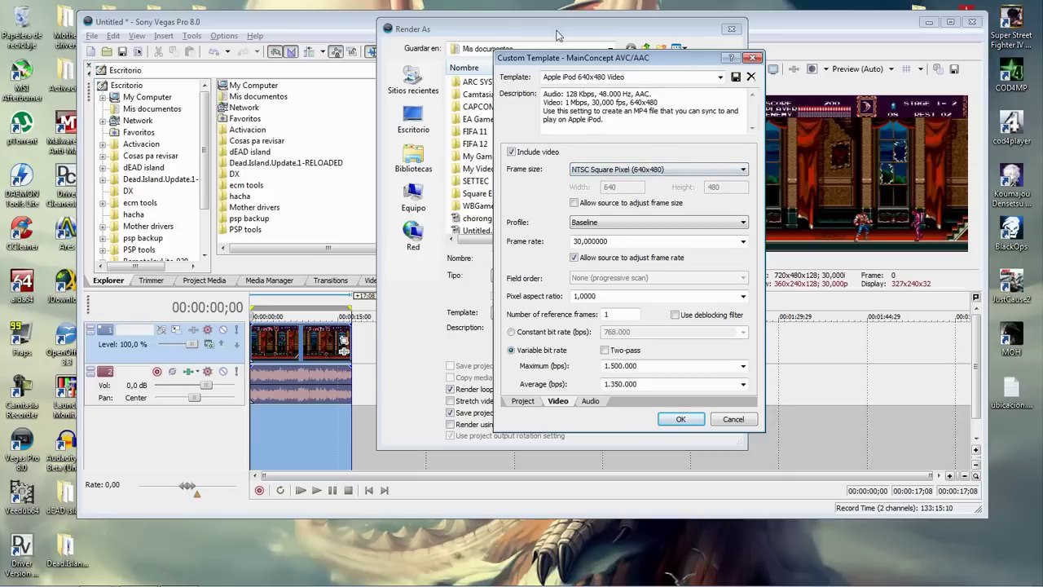
# - Set the template's variable bit rate to a maximum of 4.000.000 bps and an average of 2.000.000 bps
pyautogui.moveTo(656, 63); pyautogui.dragTo(642, 58)
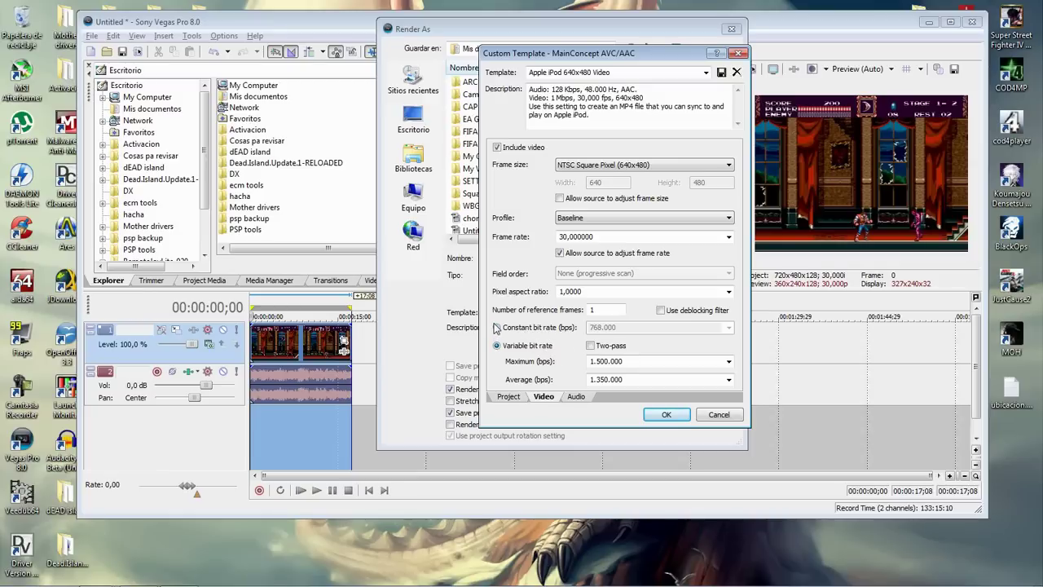
pyautogui.doubleClick(596, 360)
pyautogui.write('1.500.000')
pyautogui.click(727, 362)
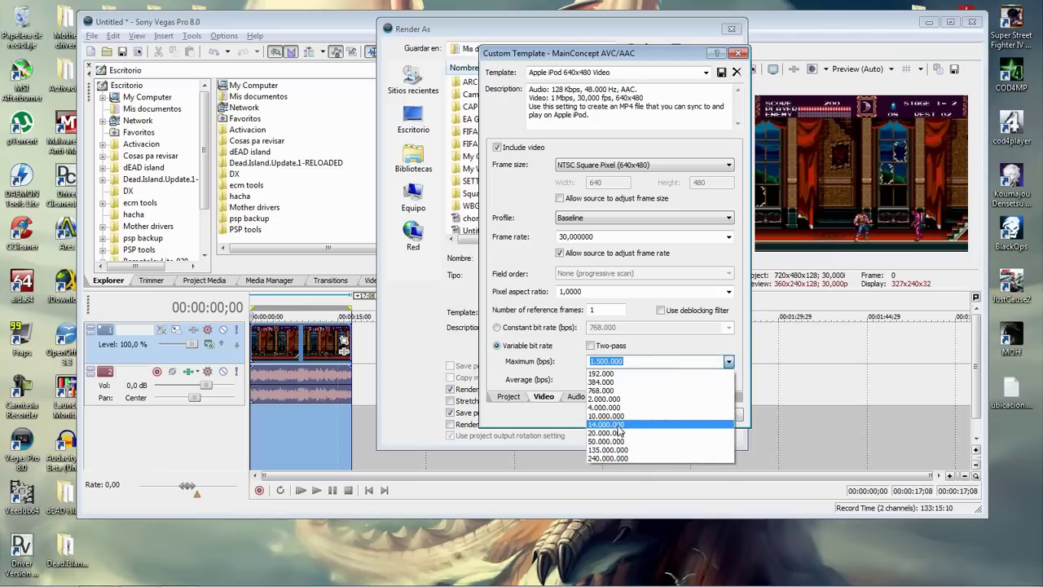
pyautogui.click(605, 407)
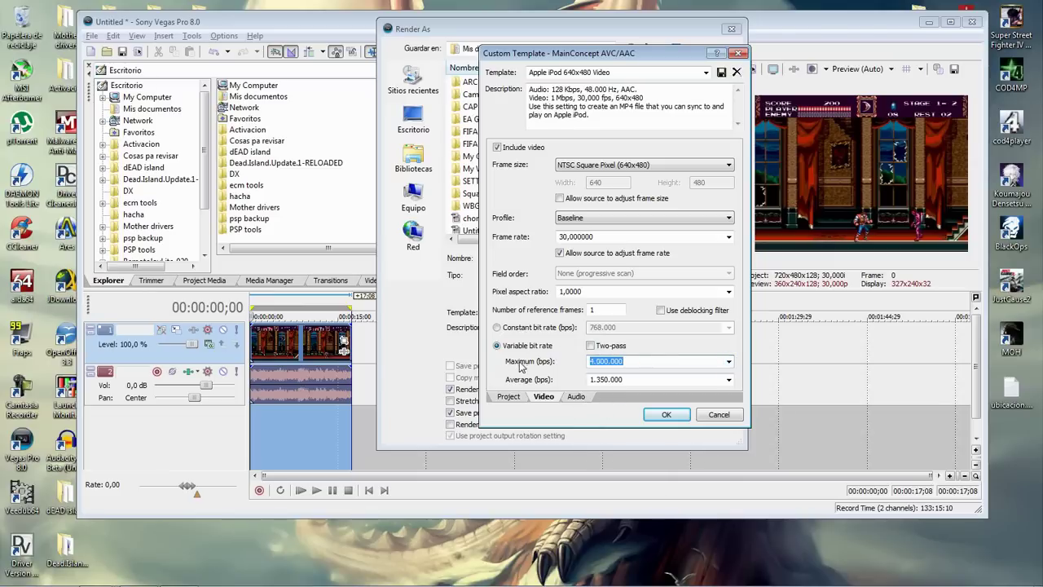
pyautogui.click(726, 379)
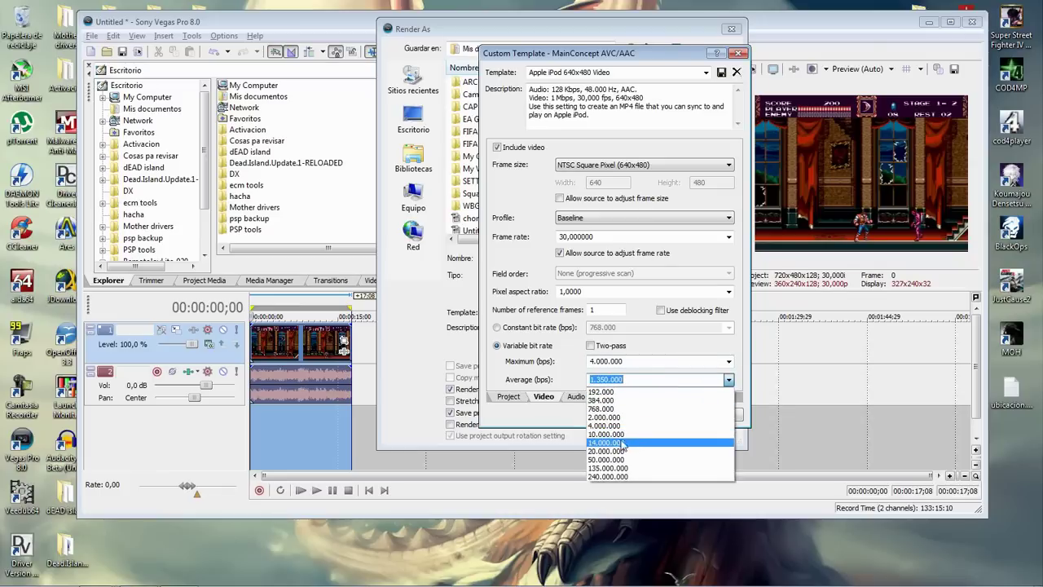
pyautogui.click(605, 416)
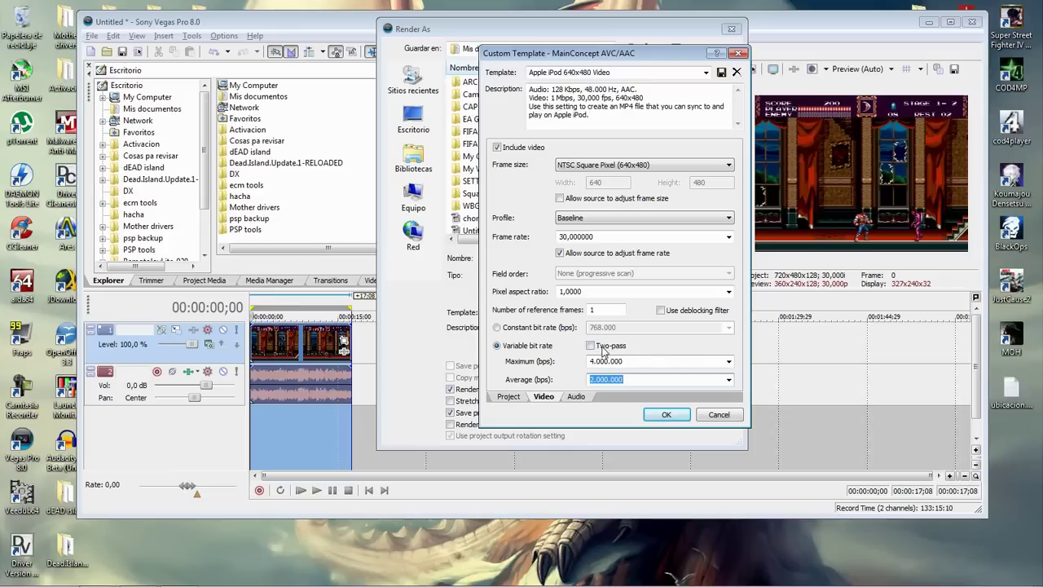
# - Try a constant bit rate of 4.000.000 bps, switching back to variable bit rate
pyautogui.click(497, 327)
pyautogui.click(728, 328)
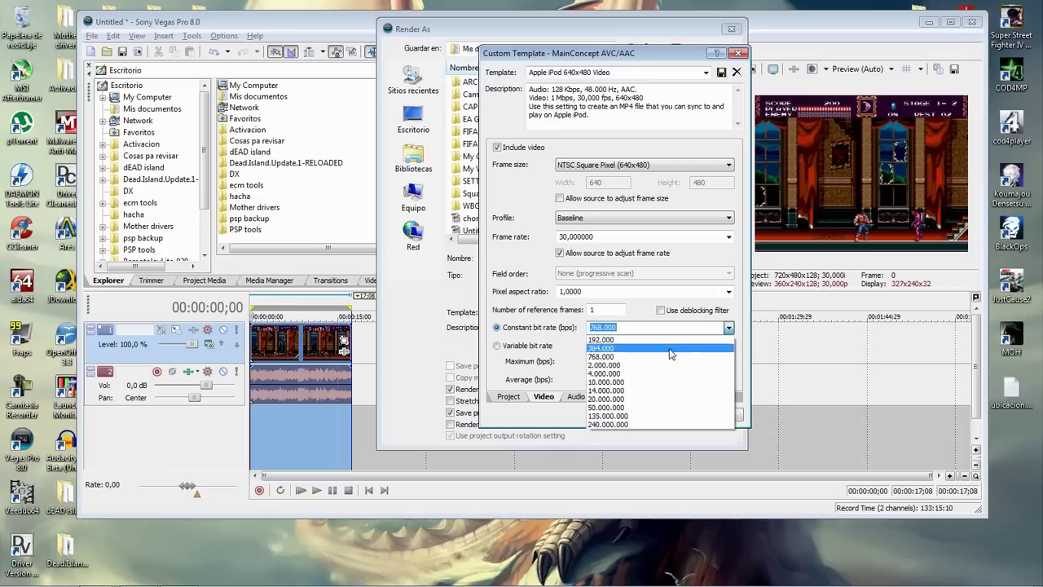
pyautogui.click(624, 381)
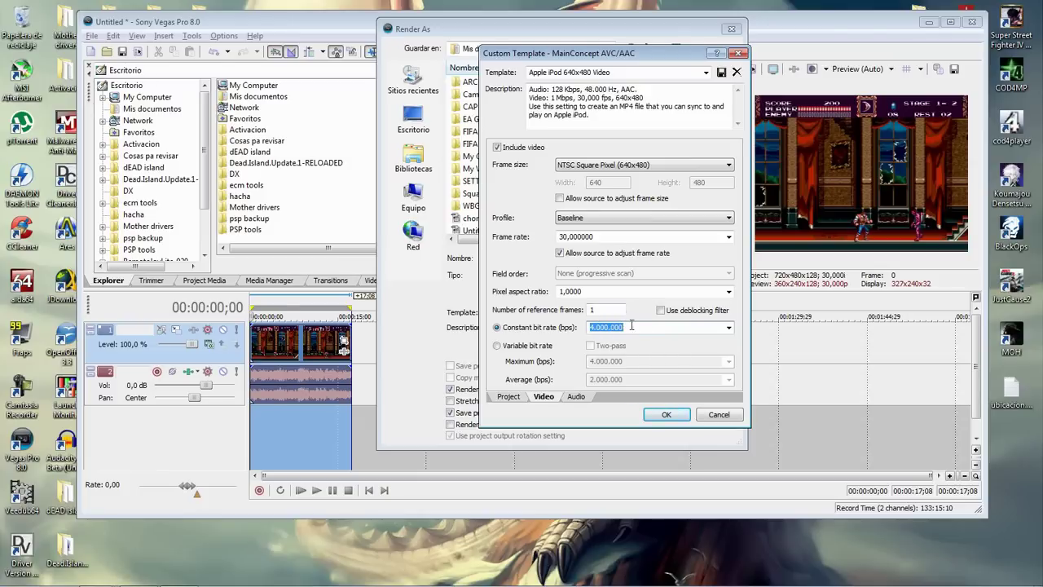
pyautogui.click(498, 345)
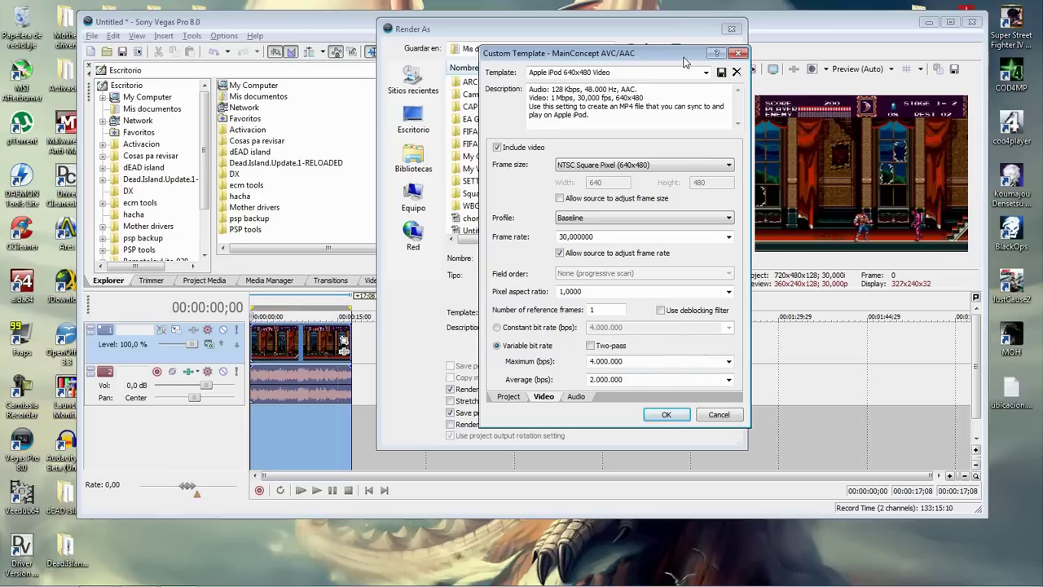
# - Check the template's audio sample rate and bit rate, returning to its video settings
pyautogui.moveTo(685, 61); pyautogui.dragTo(687, 45)
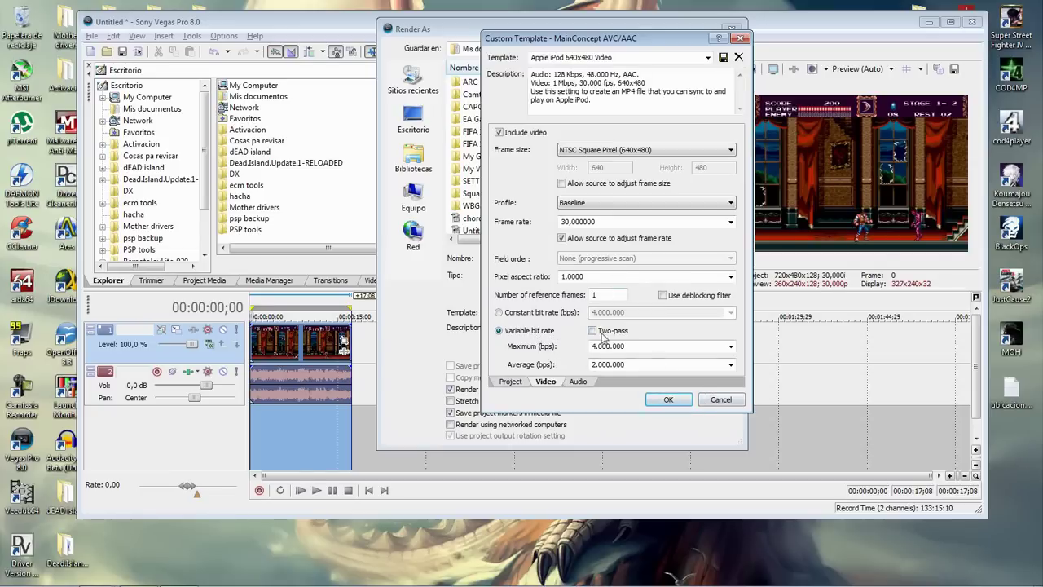
pyautogui.click(584, 383)
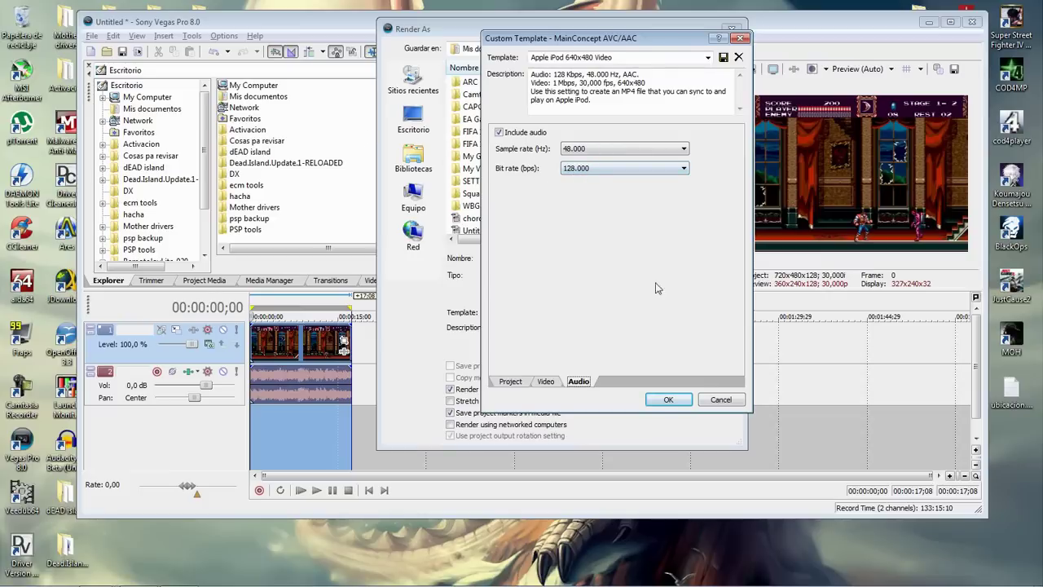
pyautogui.click(546, 382)
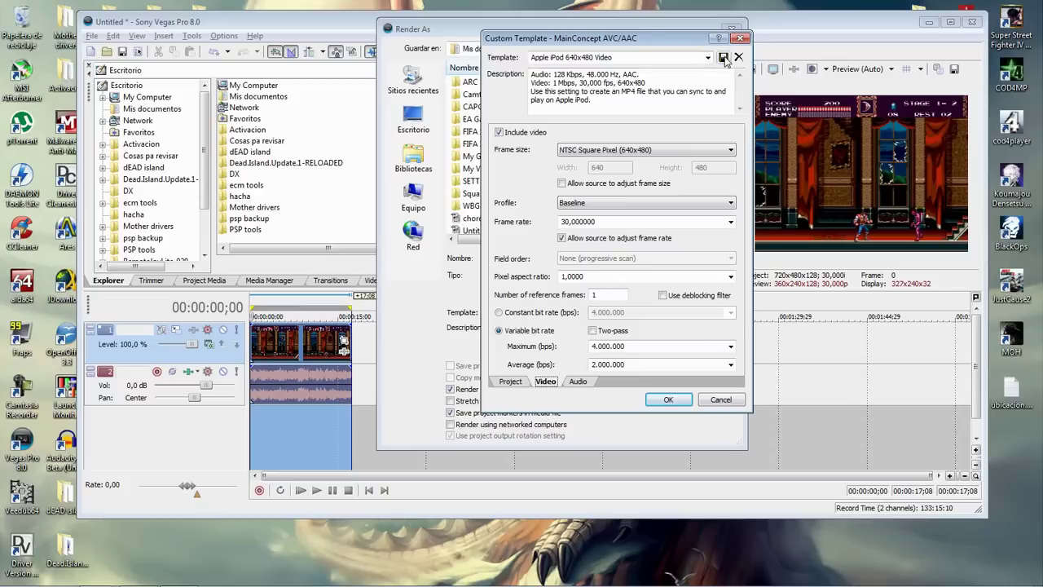
# - Save the custom render settings as a template named 7987546 and apply them to the render
pyautogui.click(662, 57)
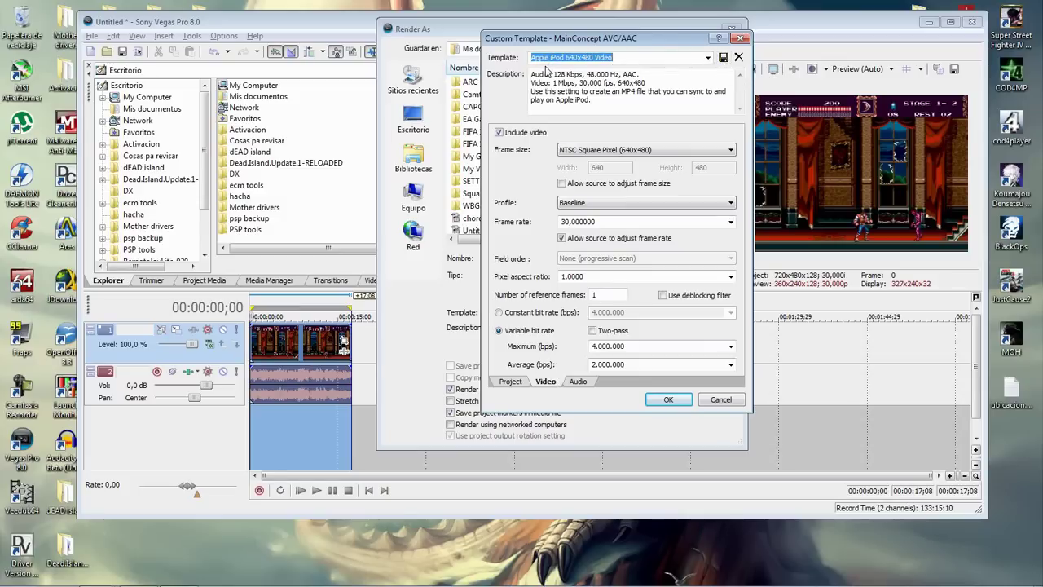
pyautogui.write('7987546')
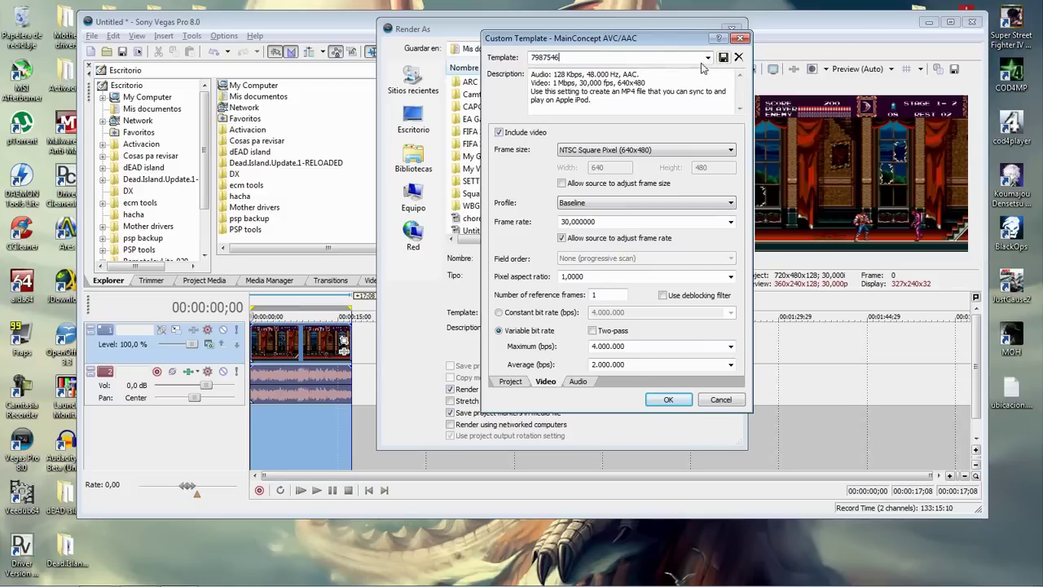
pyautogui.click(725, 59)
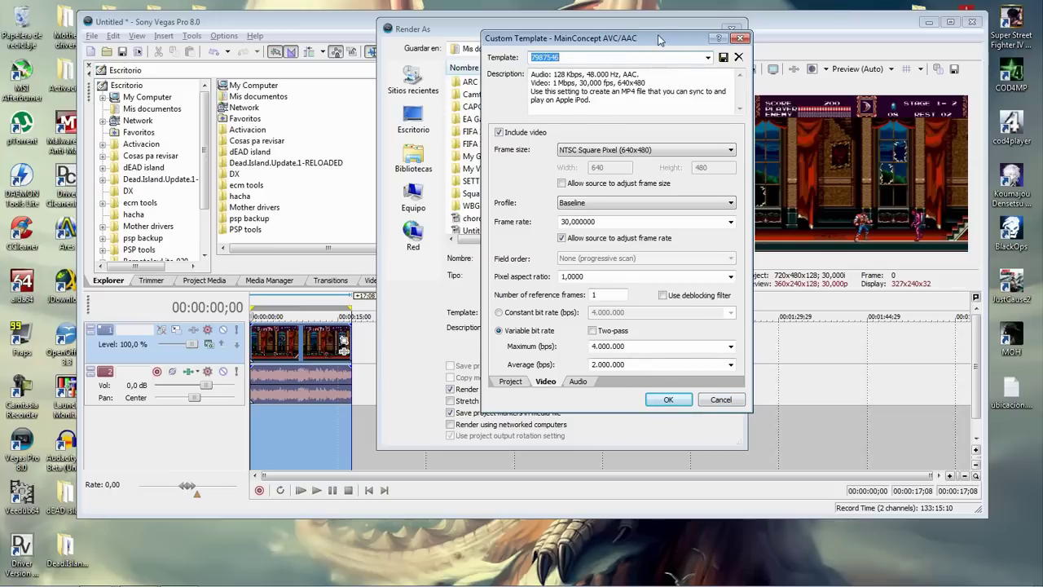
pyautogui.moveTo(660, 39); pyautogui.dragTo(663, 33)
pyautogui.click(670, 395)
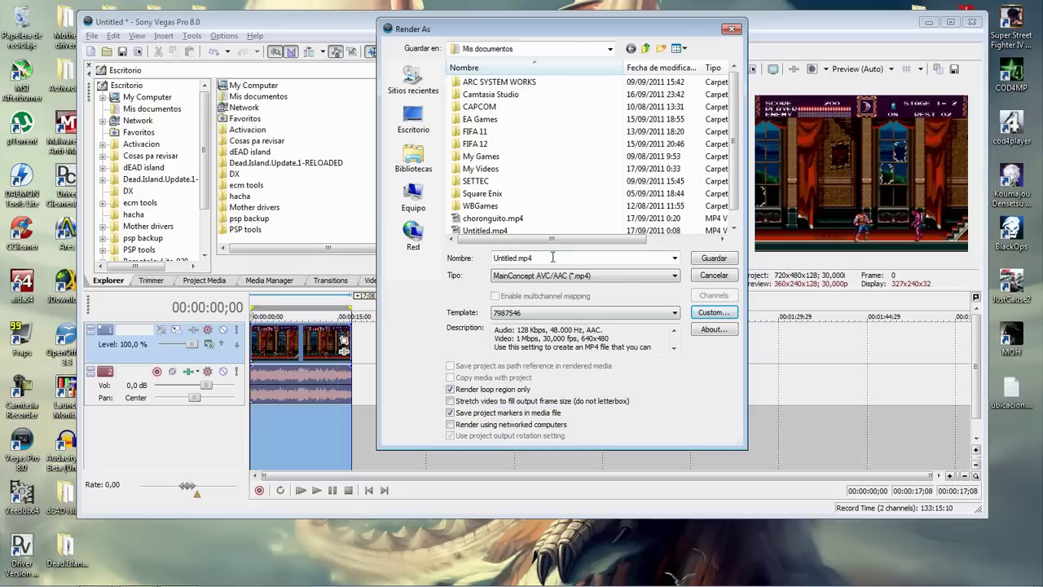
# - Name the output file 4546 and render the selected range to MP4
pyautogui.doubleClick(538, 258)
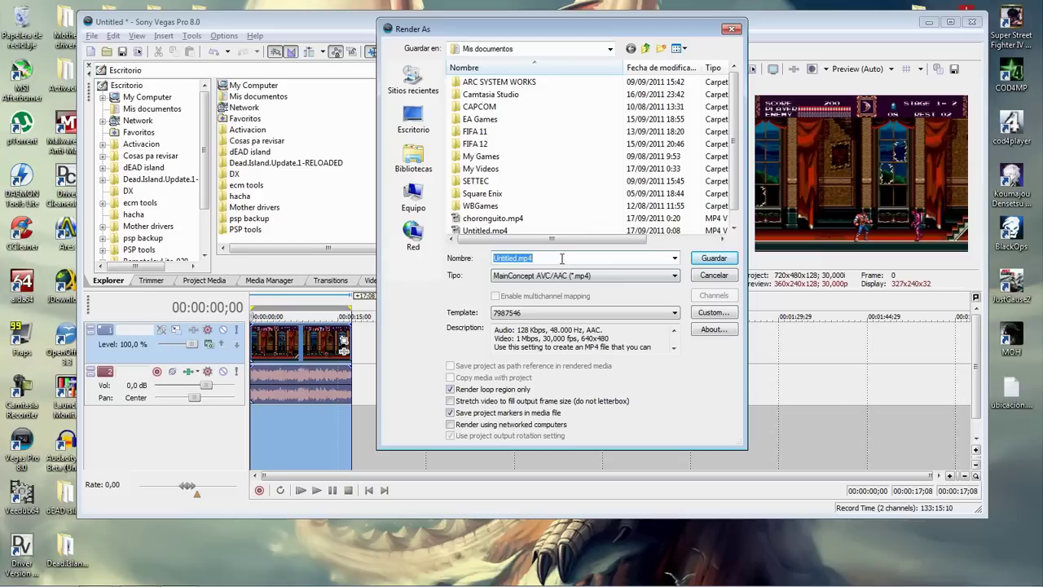
pyautogui.write('4546')
pyautogui.click(701, 261)
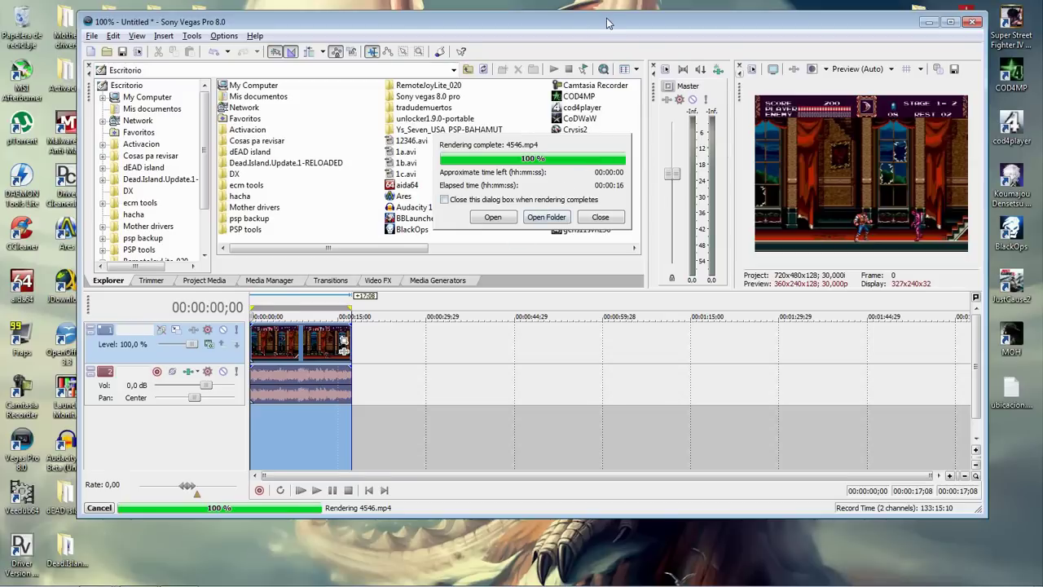
pyautogui.moveTo(606, 23); pyautogui.dragTo(634, 35)
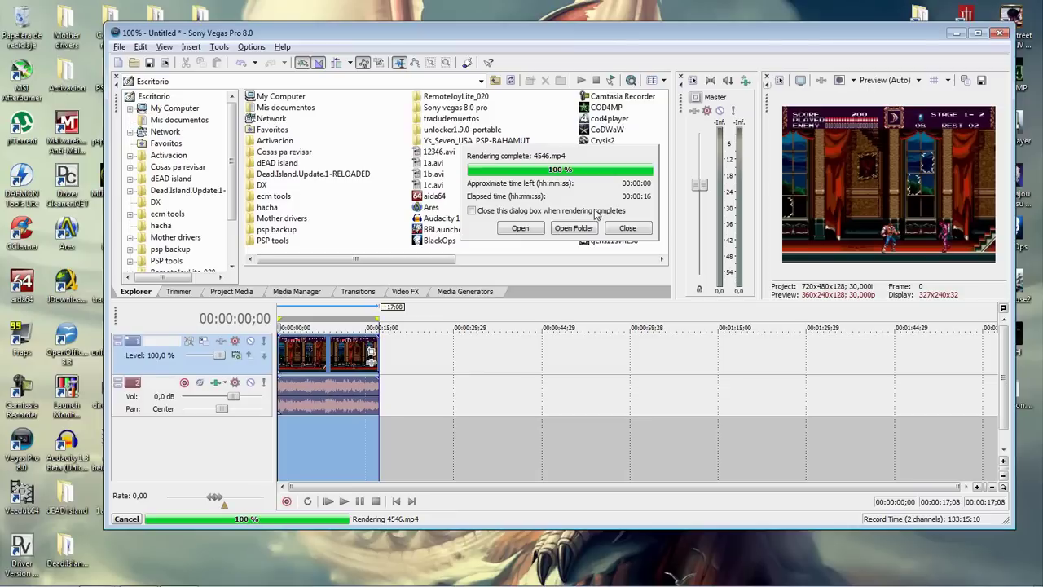